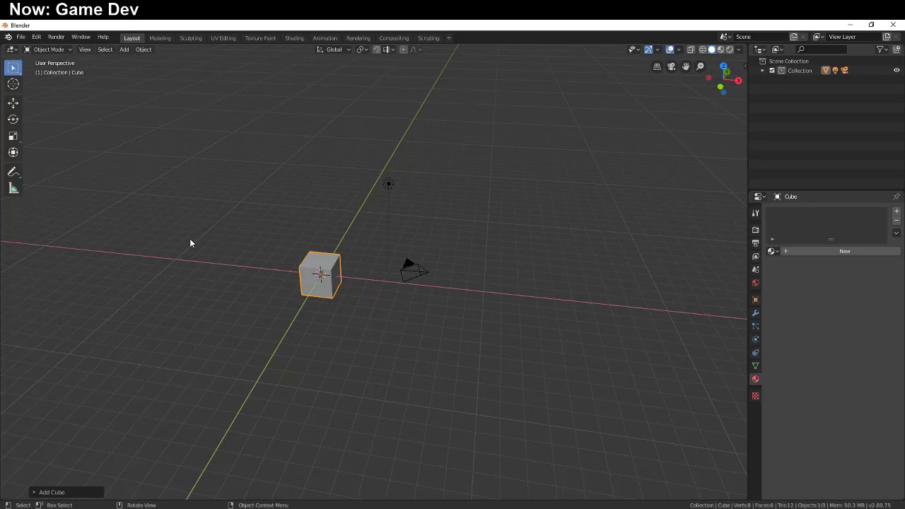
Step: Flatten the default cube into a thin slab by moving one side face along X
{"action": "middle_click_drag", "start_coordinate": [563, 87], "coordinate": [395, 368]}
{"action": "scroll", "coordinate": [351, 322], "scroll_direction": "up", "scroll_amount": 2}
{"action": "key", "text": "Tab"}
{"action": "key", "text": "3"}
{"action": "left_click", "coordinate": [361, 261]}
{"action": "key", "text": "g"}
{"action": "key", "text": "x"}
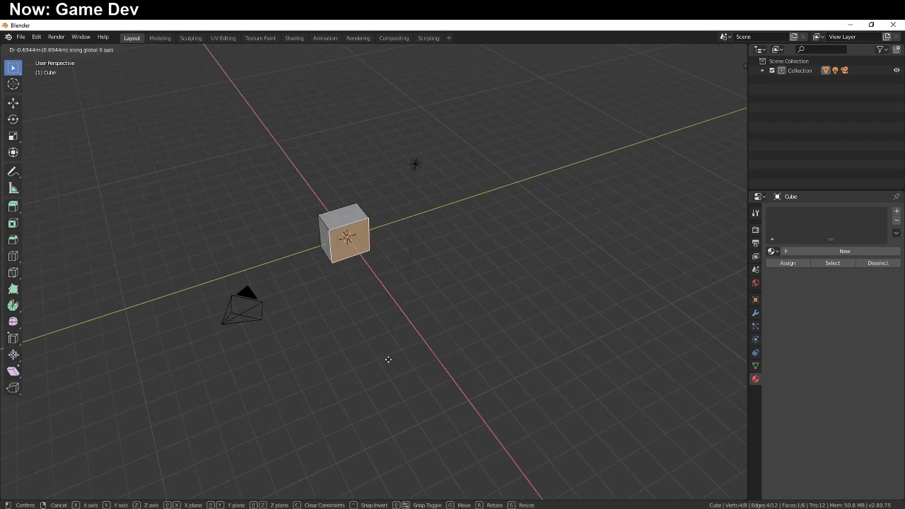
{"action": "left_click", "coordinate": [380, 344]}
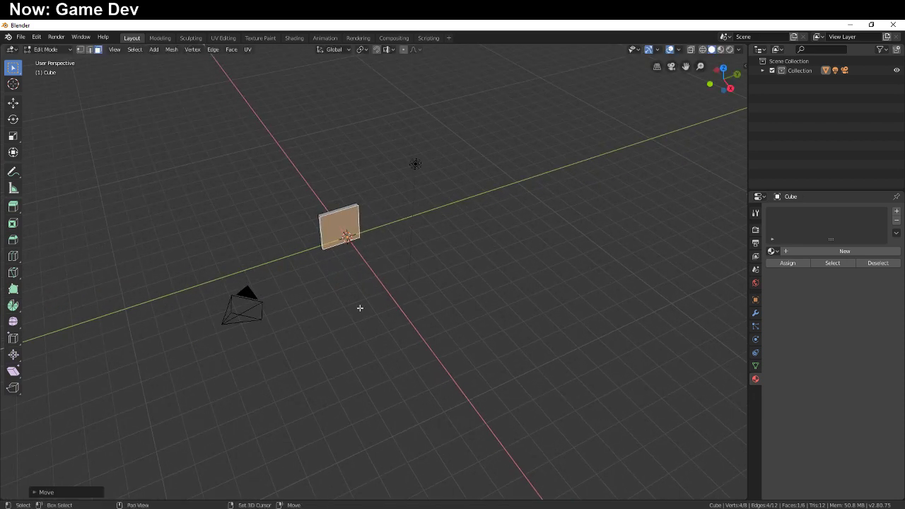
Step: Extrude the slab's top and bottom faces in place and scale them along Z
{"action": "scroll", "coordinate": [383, 329], "scroll_direction": "up", "scroll_amount": 1}
{"action": "middle_click_drag", "start_coordinate": [360, 309], "coordinate": [396, 263]}
{"action": "left_click", "coordinate": [340, 221]}
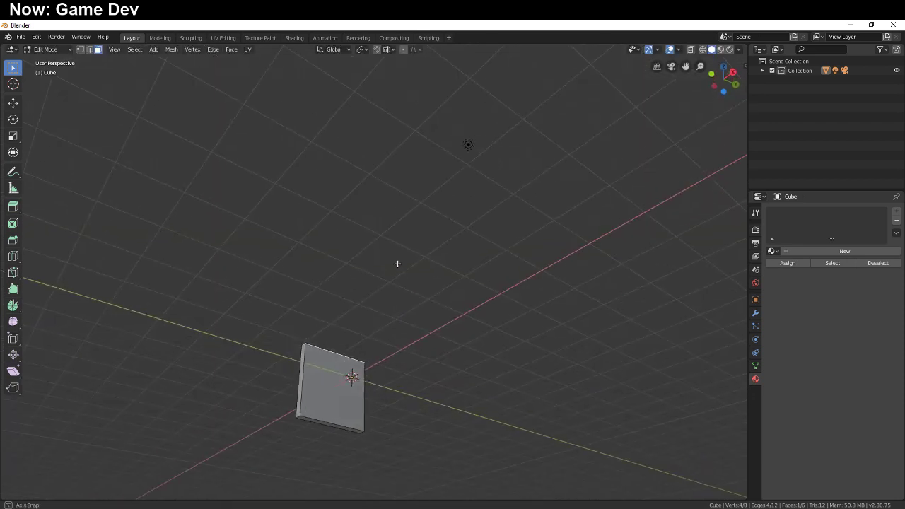
{"action": "left_click", "coordinate": [326, 421], "text": "shift"}
{"action": "middle_click_drag", "start_coordinate": [325, 422], "coordinate": [438, 358]}
{"action": "key", "text": "e"}
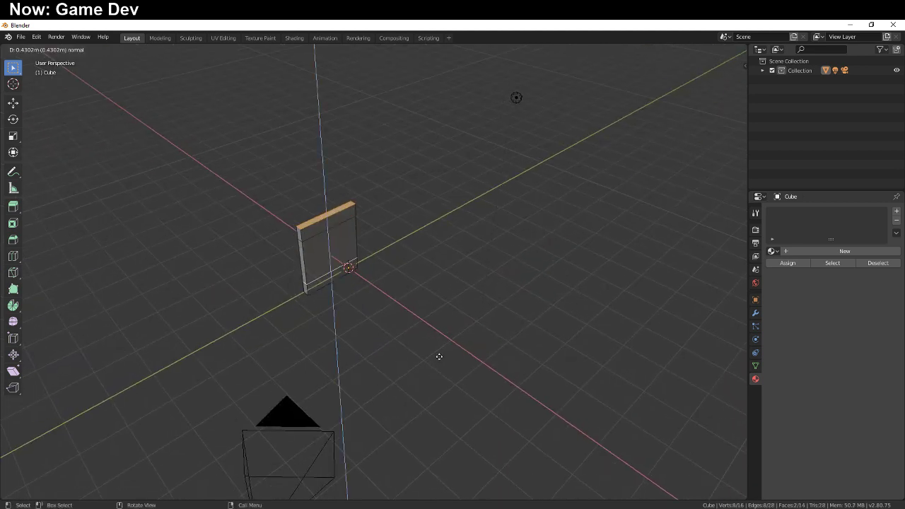
{"action": "right_click", "coordinate": [438, 358]}
{"action": "key", "text": "s"}
{"action": "key", "text": "z"}
{"action": "left_click", "coordinate": [443, 366]}
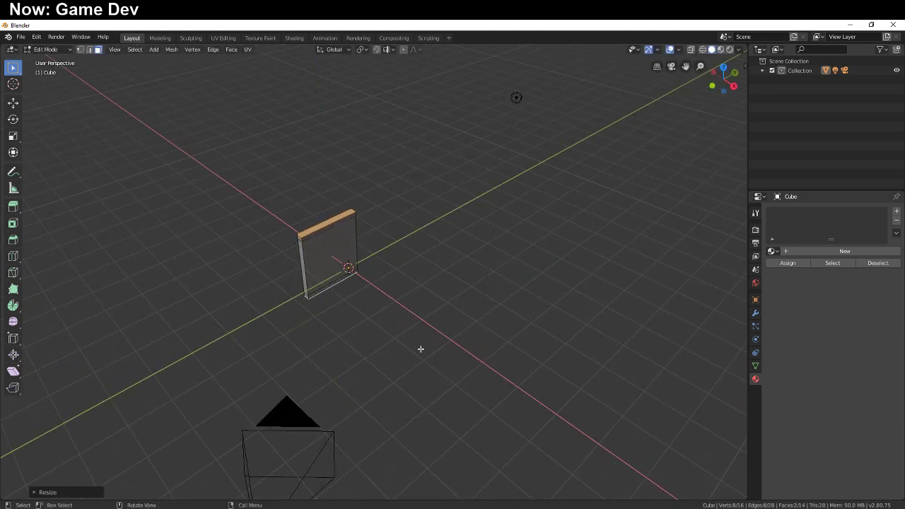
Step: Extrude the top and bottom faces outward to form the cover boards
{"action": "left_click", "coordinate": [324, 228]}
{"action": "left_click", "coordinate": [322, 291], "text": "shift"}
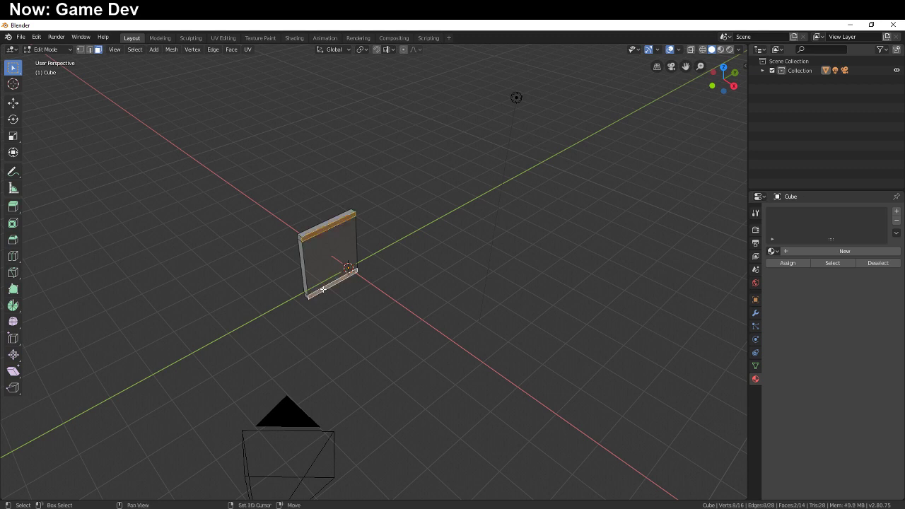
{"action": "middle_click_drag", "start_coordinate": [322, 292], "coordinate": [401, 355]}
{"action": "key", "text": "e"}
{"action": "left_click", "coordinate": [608, 318]}
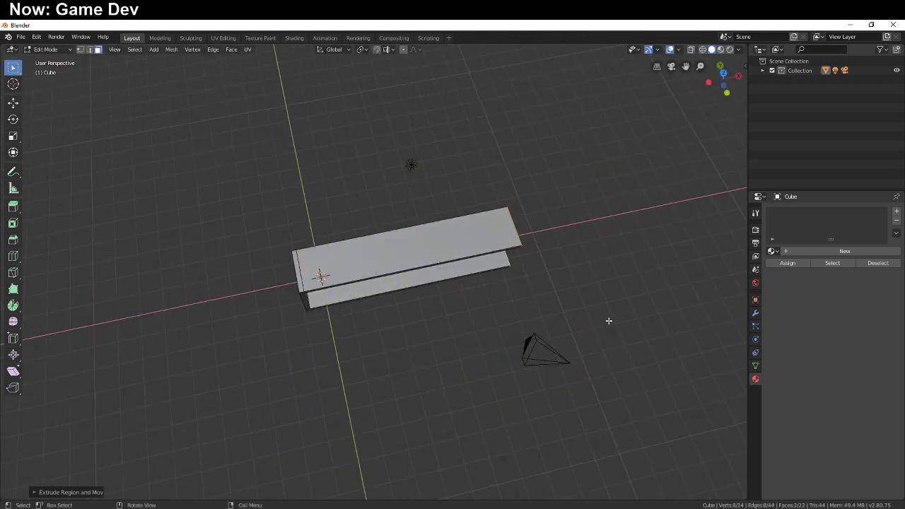
Step: Widen the whole cover mesh along Y and return to Object Mode
{"action": "middle_click_drag", "start_coordinate": [608, 319], "coordinate": [470, 313]}
{"action": "key", "text": "a"}
{"action": "key", "text": "s"}
{"action": "key", "text": "y"}
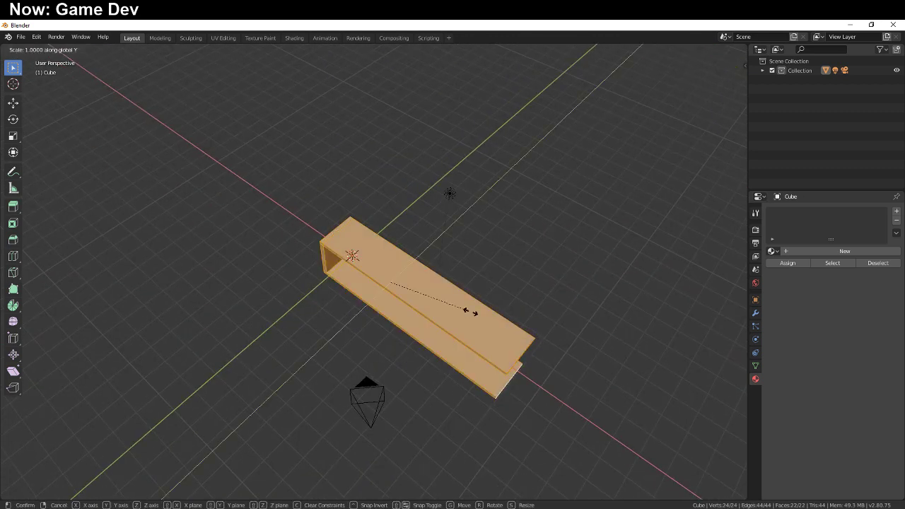
{"action": "left_click", "coordinate": [499, 329]}
{"action": "scroll", "coordinate": [432, 340], "scroll_direction": "down", "scroll_amount": 6}
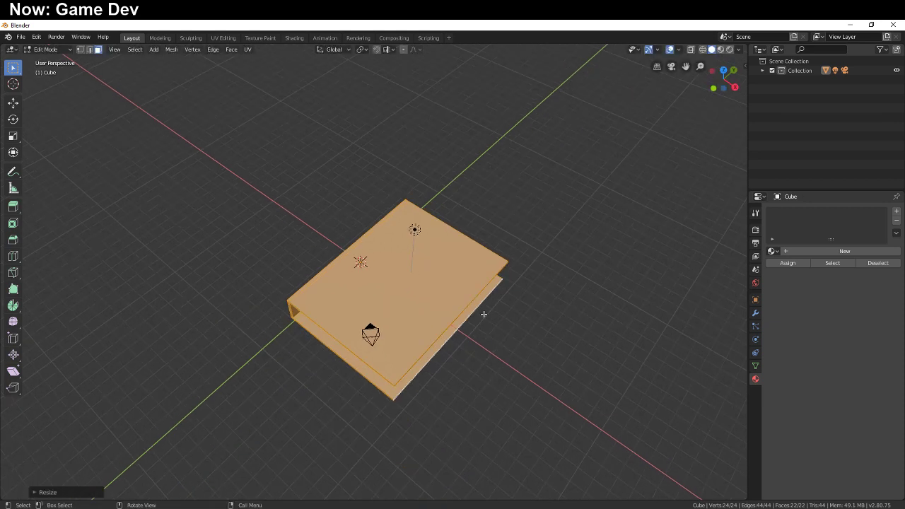
{"action": "scroll", "coordinate": [457, 343], "scroll_direction": "up", "scroll_amount": 4}
{"action": "key", "text": "Tab"}
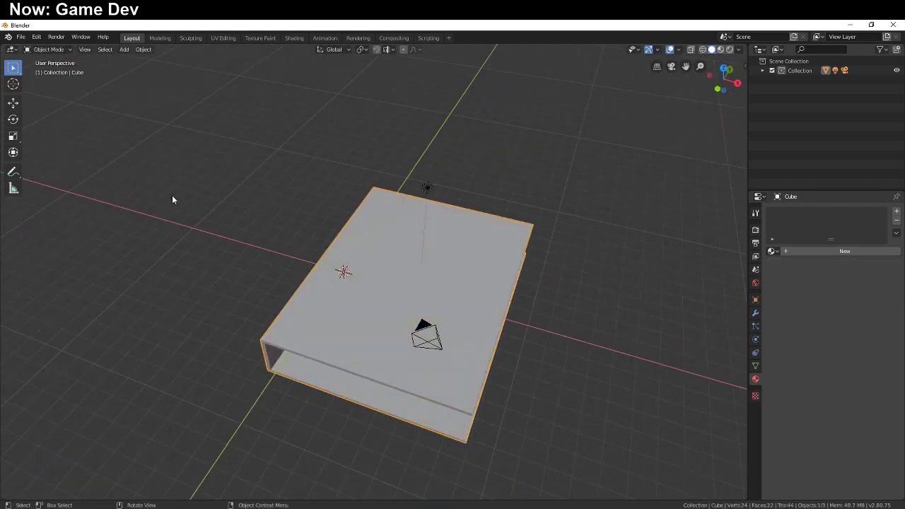
{"action": "key", "text": "shift+a"}
Step: Add a second cube and stretch it along X by moving its right face
{"action": "left_click", "coordinate": [236, 180]}
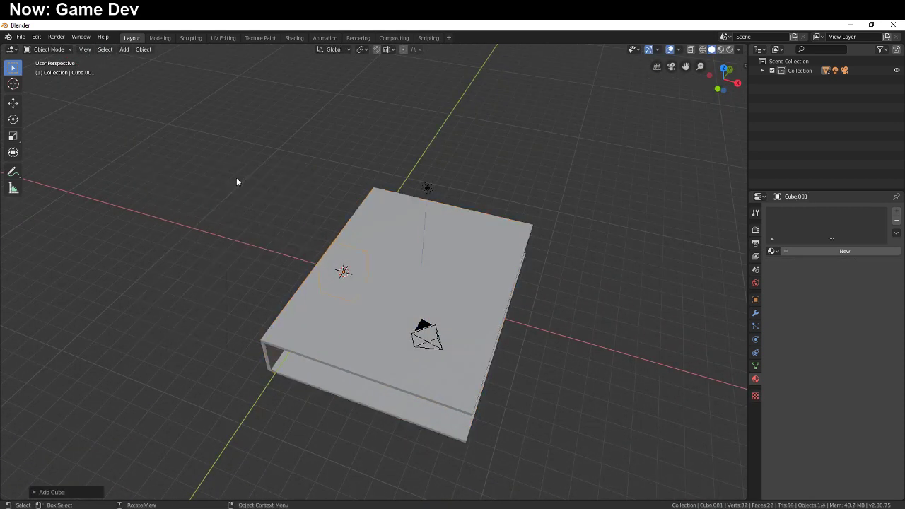
{"action": "middle_click_drag", "start_coordinate": [236, 179], "coordinate": [424, 294]}
{"action": "key", "text": "Tab"}
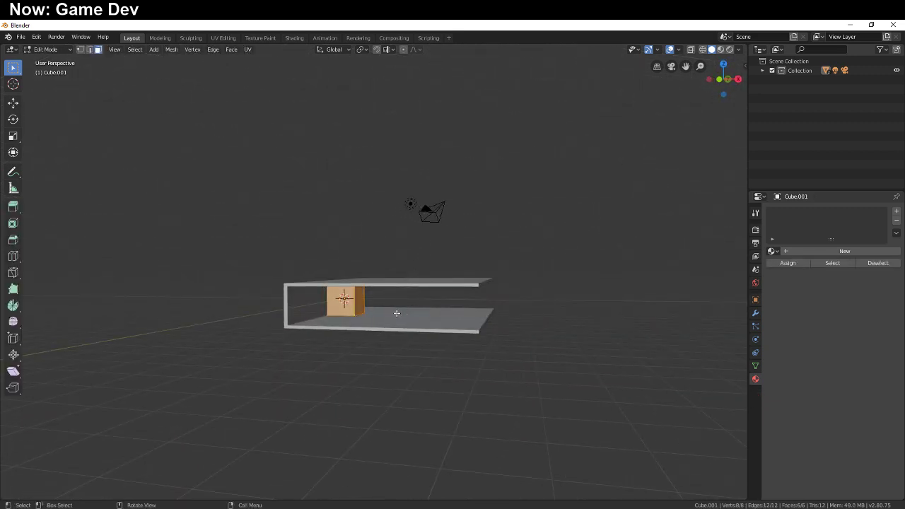
{"action": "left_click", "coordinate": [359, 311]}
{"action": "key", "text": "g"}
{"action": "key", "text": "x"}
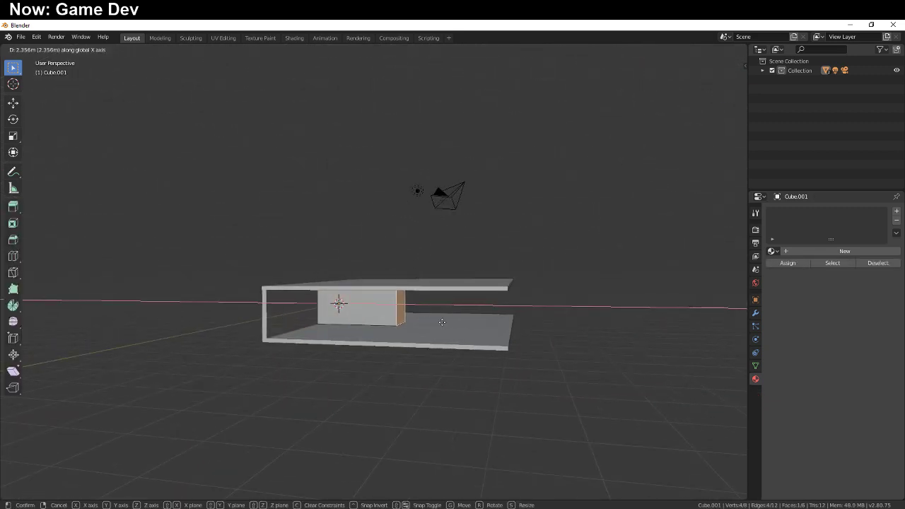
{"action": "left_click", "coordinate": [527, 318]}
Step: Scale the new cube along Y so the page block fits between the cover boards
{"action": "key", "text": "a"}
{"action": "key", "text": "s"}
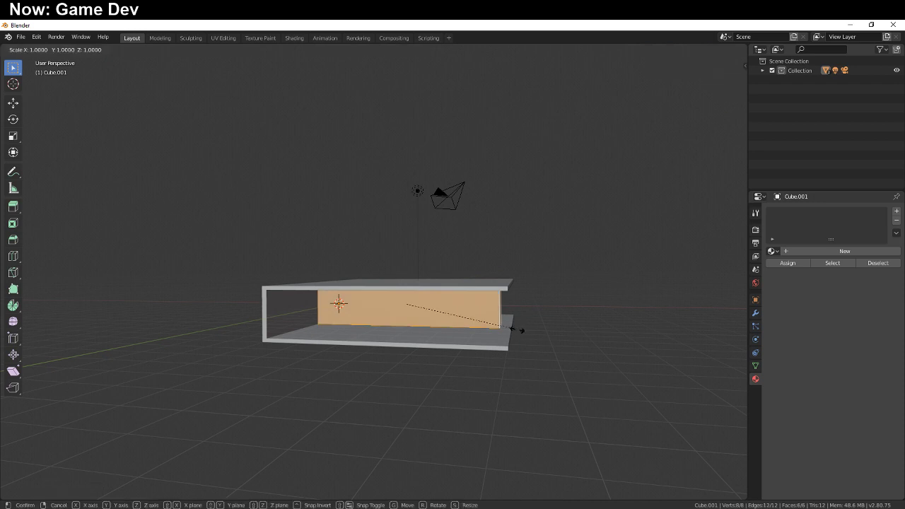
{"action": "key", "text": "y"}
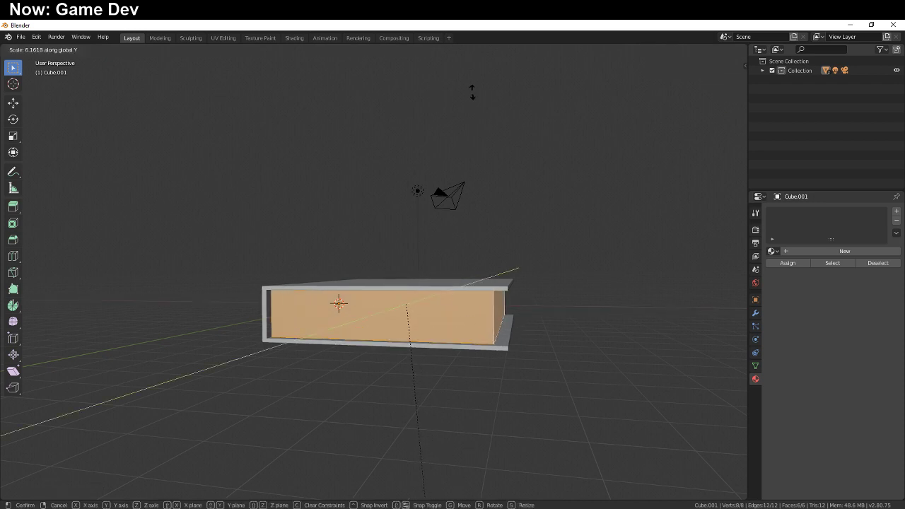
{"action": "left_click", "coordinate": [466, 151]}
{"action": "middle_click_drag", "start_coordinate": [557, 375], "coordinate": [533, 464]}
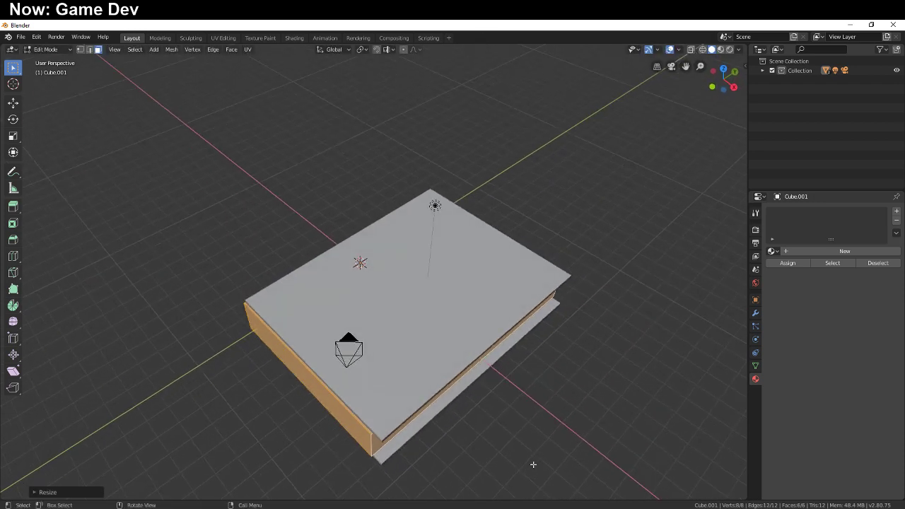
{"action": "key", "text": "s"}
{"action": "key", "text": "y"}
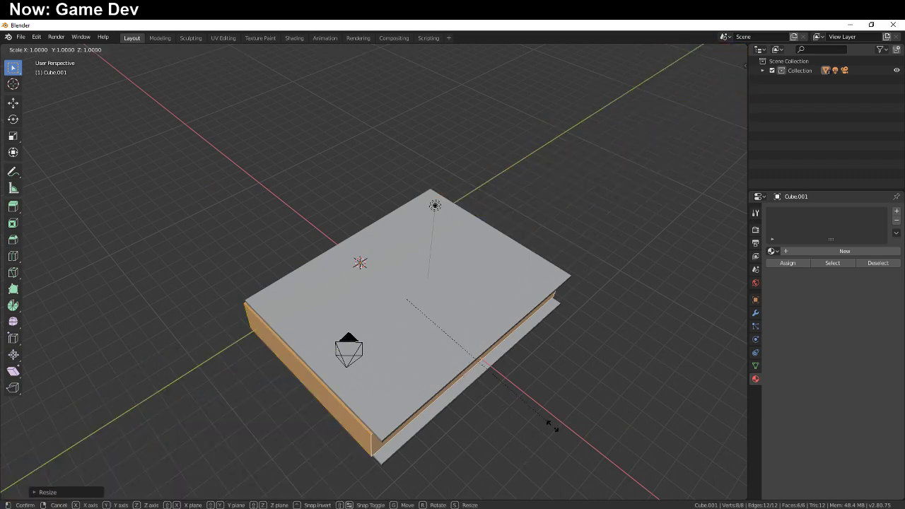
{"action": "left_click", "coordinate": [537, 428]}
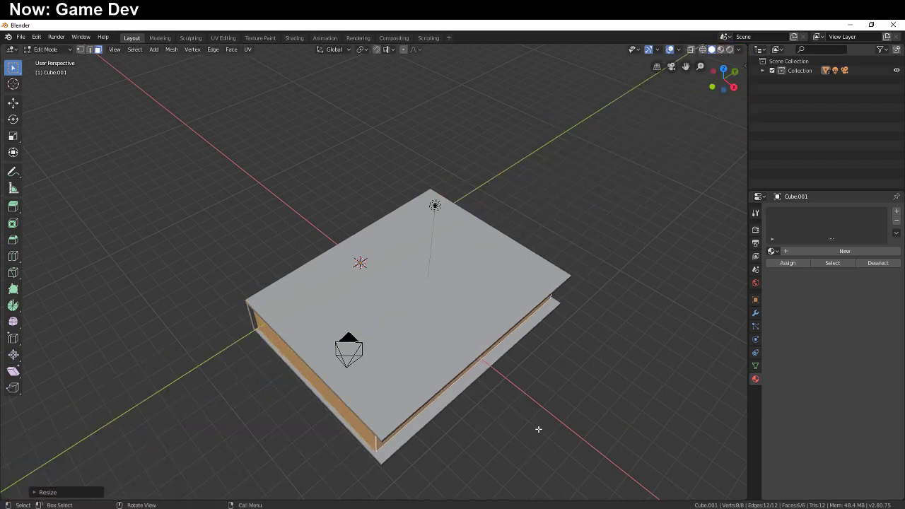
{"action": "middle_click_drag", "start_coordinate": [537, 428], "coordinate": [581, 391]}
Step: Return to Object Mode and try moving the cover, then undo so it stays aligned over the pages
{"action": "key", "text": "Tab"}
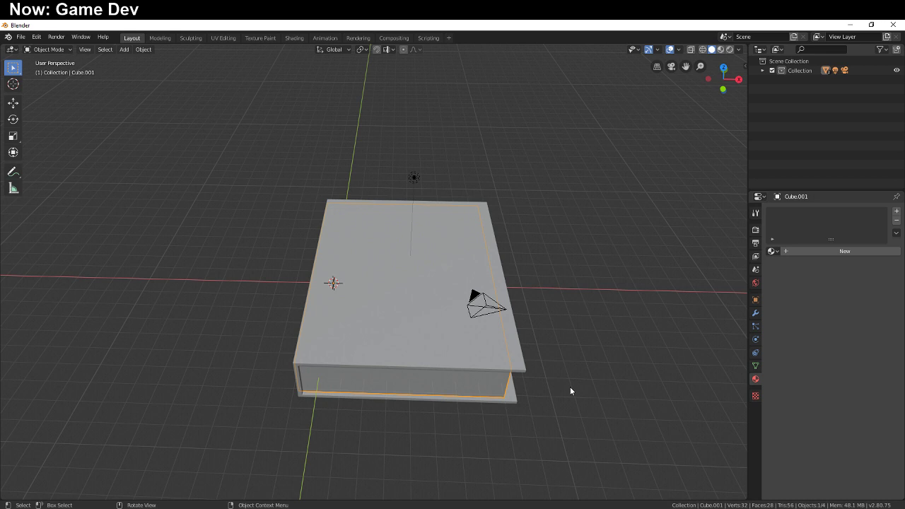
{"action": "left_click", "coordinate": [491, 353]}
{"action": "key", "text": "g"}
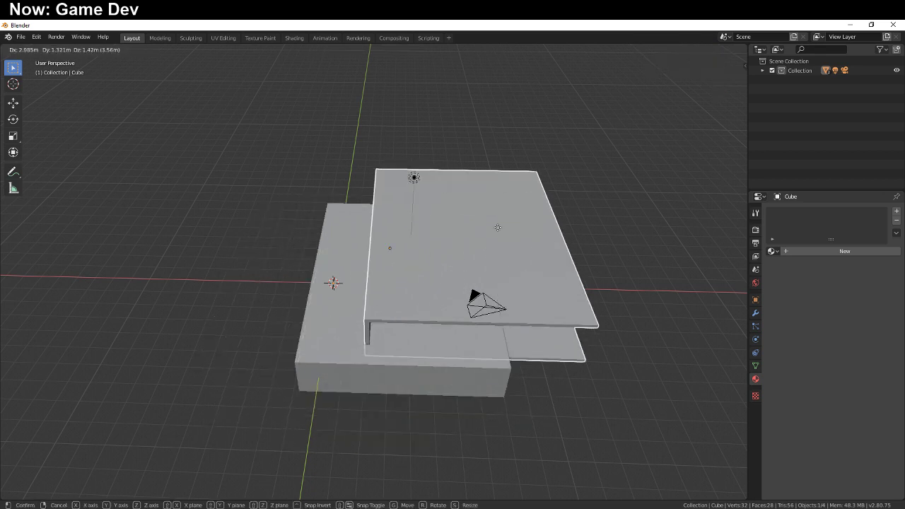
{"action": "left_click", "coordinate": [450, 304]}
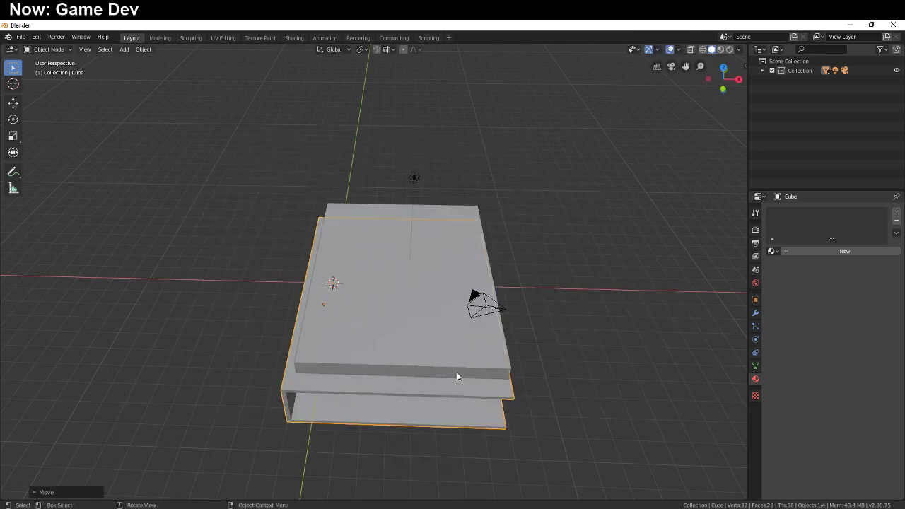
{"action": "key", "text": "ctrl+z"}
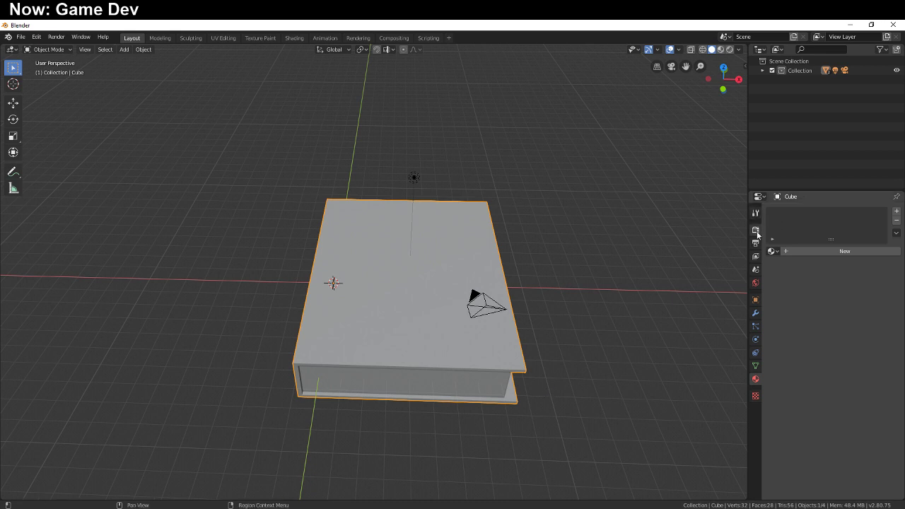
{"action": "left_click", "coordinate": [754, 299]}
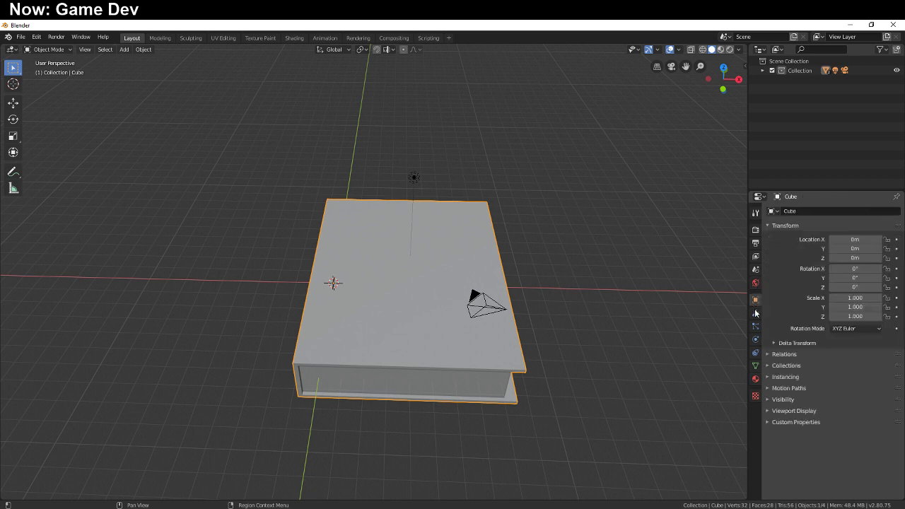
{"action": "left_click", "coordinate": [754, 366]}
{"action": "left_click", "coordinate": [755, 301]}
{"action": "left_click", "coordinate": [754, 256]}
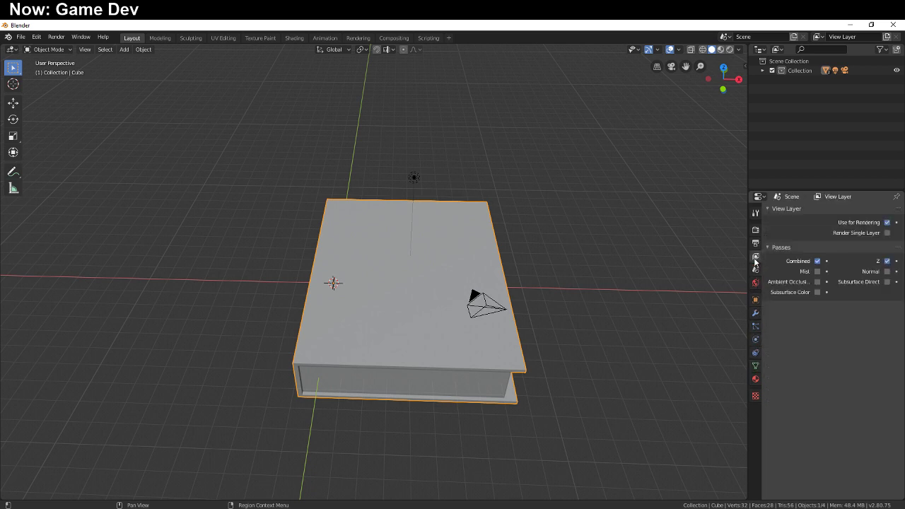
{"action": "left_click", "coordinate": [754, 326]}
{"action": "left_click", "coordinate": [754, 351]}
{"action": "left_click", "coordinate": [754, 366]}
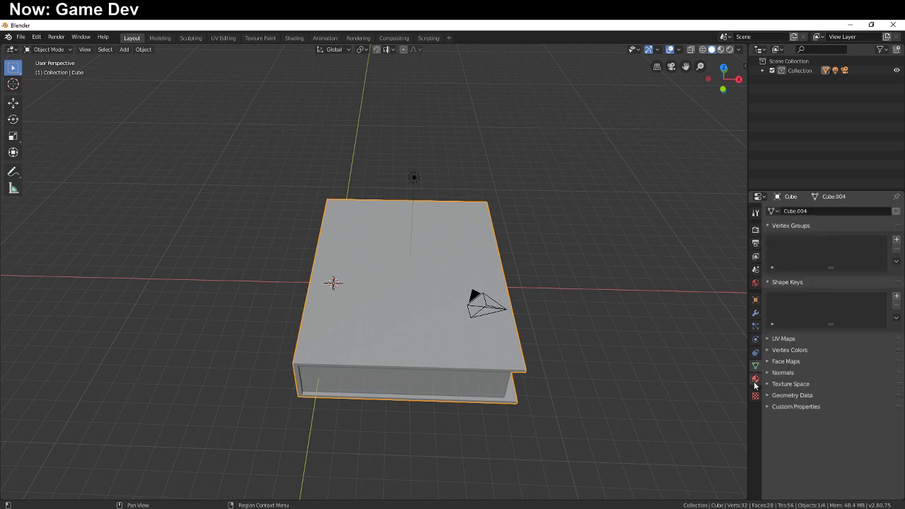
{"action": "left_click", "coordinate": [755, 380]}
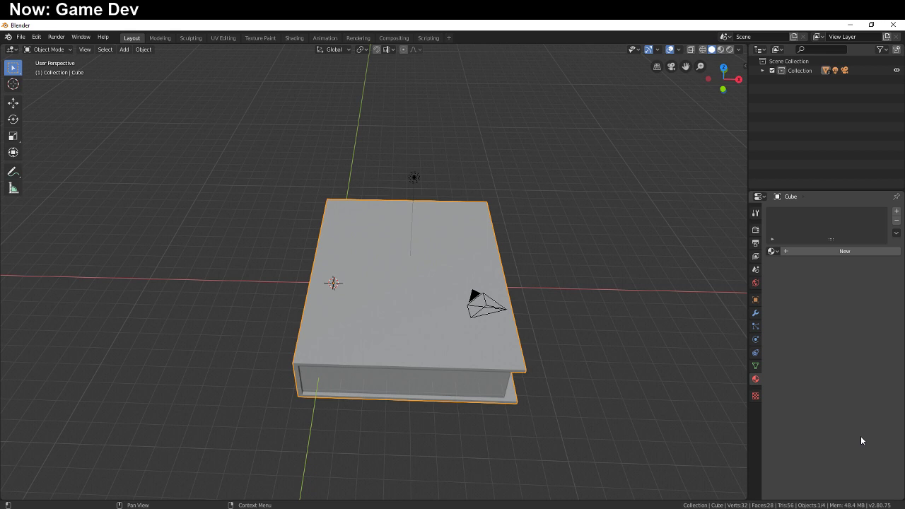
Step: Assign the existing material 'Material' to the cover object
{"action": "left_click", "coordinate": [771, 251]}
{"action": "left_click", "coordinate": [789, 265]}
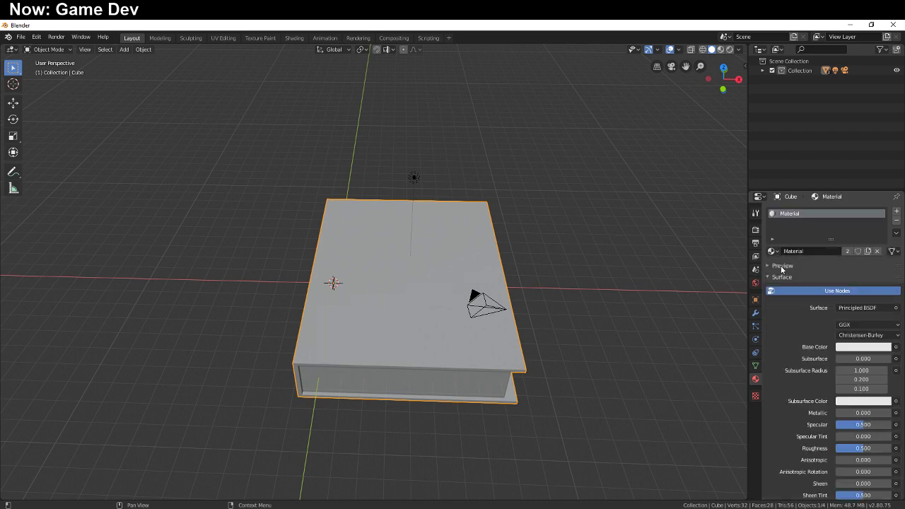
{"action": "middle_click_drag", "start_coordinate": [615, 459], "coordinate": [633, 418]}
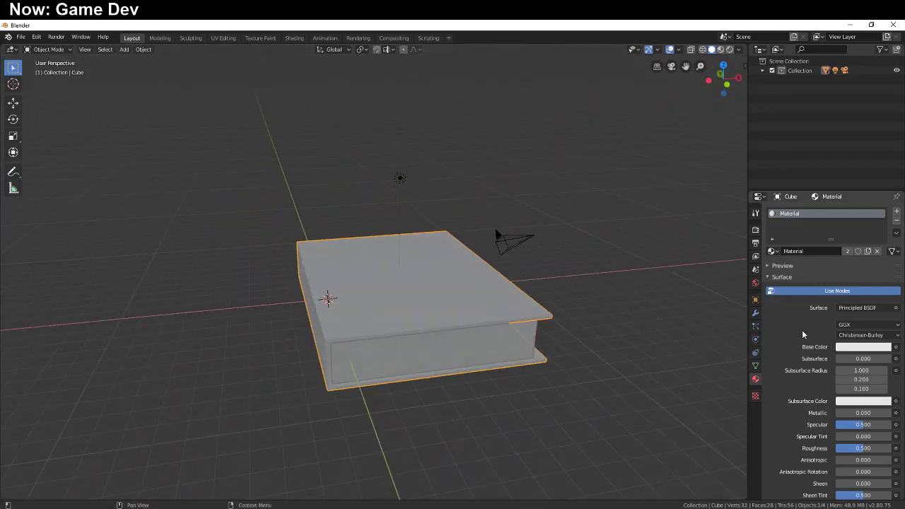
{"action": "scroll", "coordinate": [801, 329], "scroll_direction": "down", "scroll_amount": 8}
{"action": "scroll", "coordinate": [794, 393], "scroll_direction": "up", "scroll_amount": 10}
Step: Set the material's base colour to blue in the colour wheel
{"action": "middle_click_drag", "start_coordinate": [667, 373], "coordinate": [684, 390]}
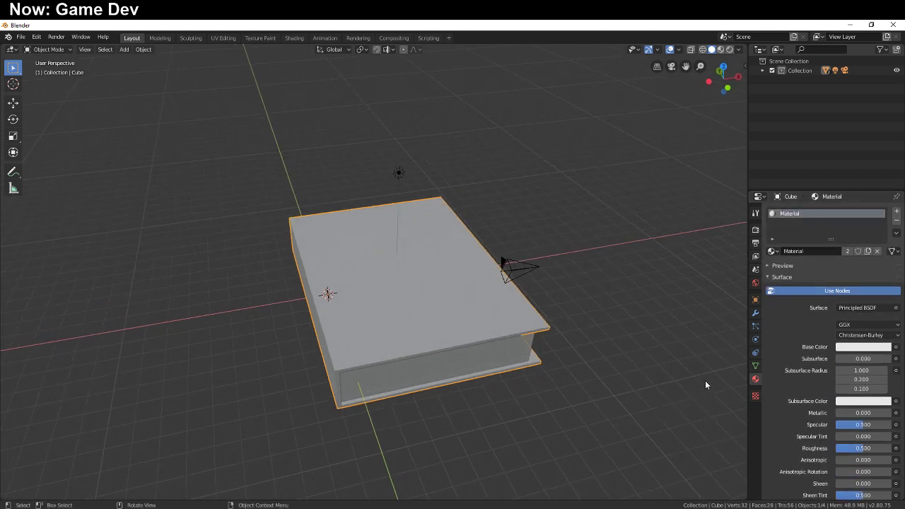
{"action": "left_click", "coordinate": [843, 347]}
{"action": "mouse_move", "coordinate": [852, 258]}
{"action": "left_mouse_down"}
{"action": "mouse_move", "coordinate": [857, 237]}
{"action": "mouse_move", "coordinate": [841, 276]}
{"action": "mouse_move", "coordinate": [870, 228]}
{"action": "left_mouse_up"}
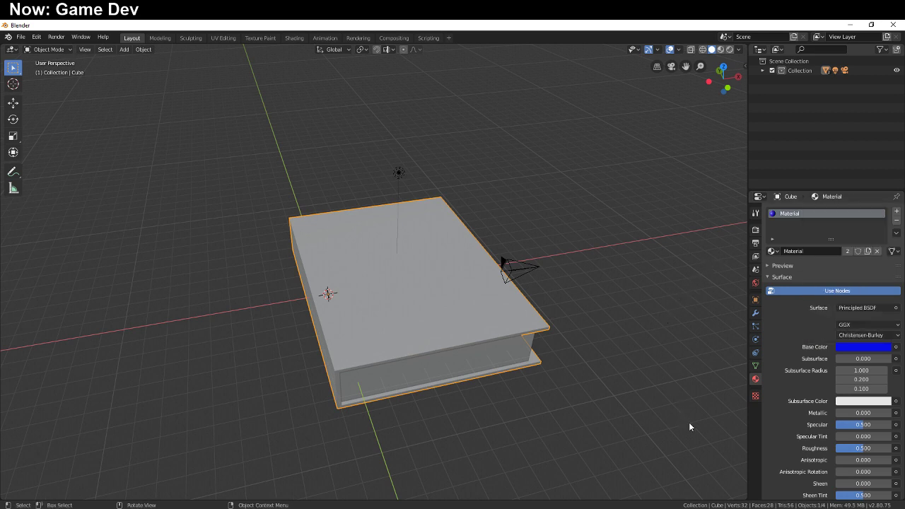
{"action": "middle_click_drag", "start_coordinate": [689, 426], "coordinate": [678, 440]}
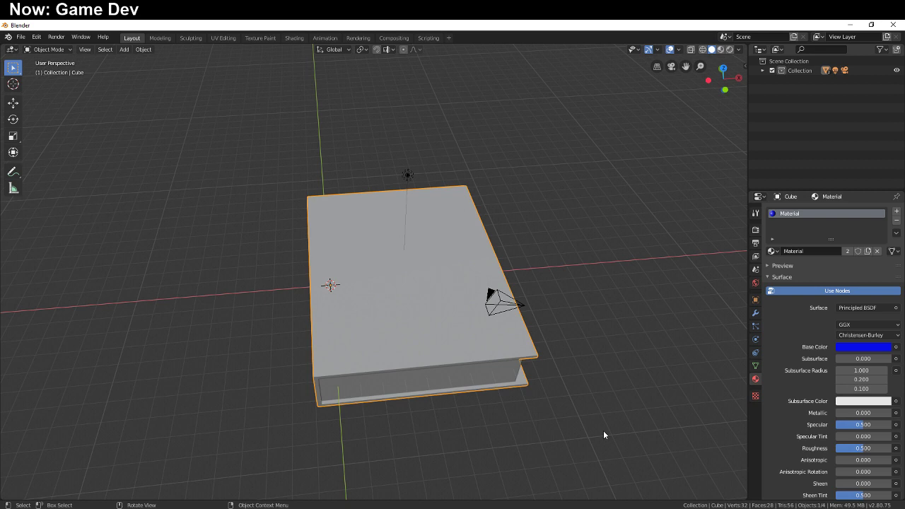
Step: Switch viewport shading to Rendered and recolour the cover from blue to magenta
{"action": "left_click", "coordinate": [719, 50]}
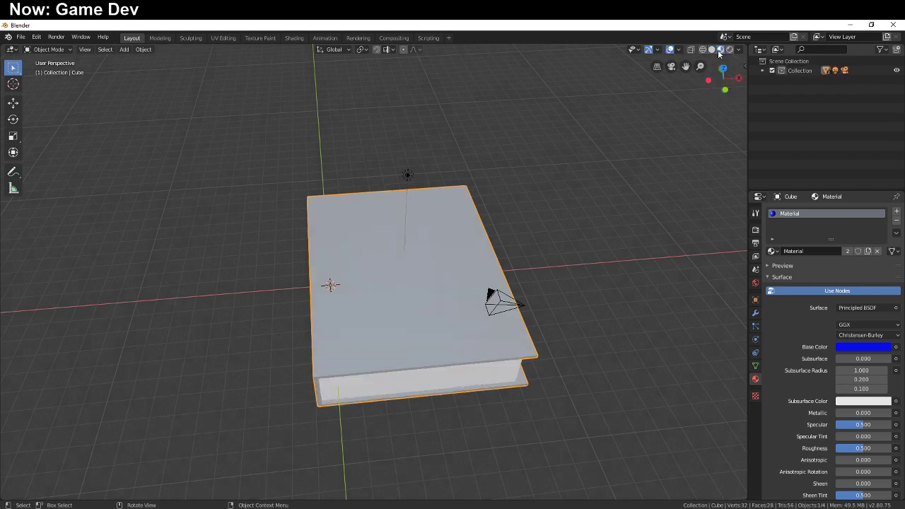
{"action": "left_click", "coordinate": [729, 51]}
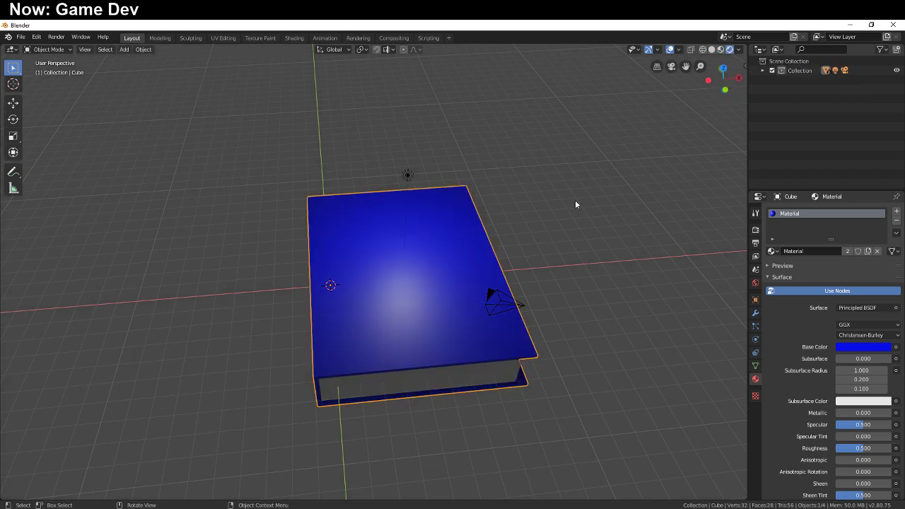
{"action": "left_click", "coordinate": [885, 347]}
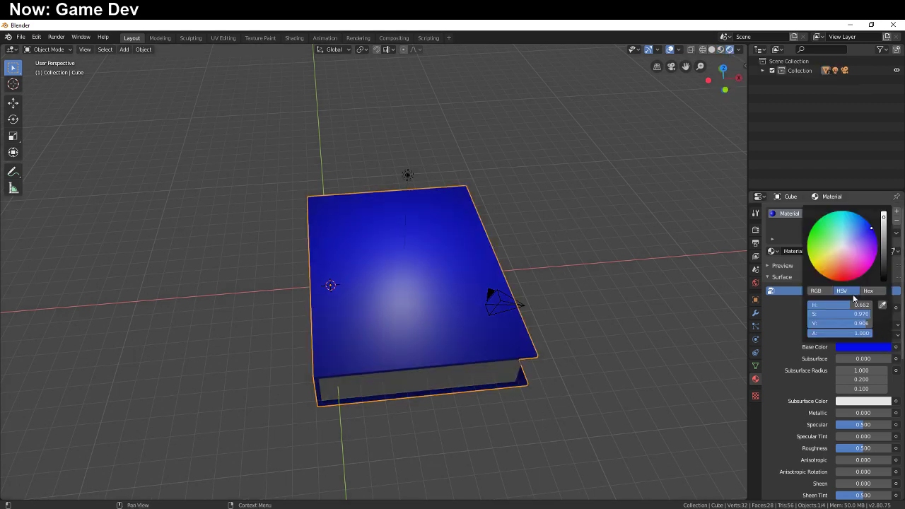
{"action": "left_click", "coordinate": [817, 227]}
{"action": "left_click_drag", "start_coordinate": [817, 228], "coordinate": [862, 268]}
Step: View the book from above and select the pages block
{"action": "middle_click_drag", "start_coordinate": [615, 395], "coordinate": [569, 321]}
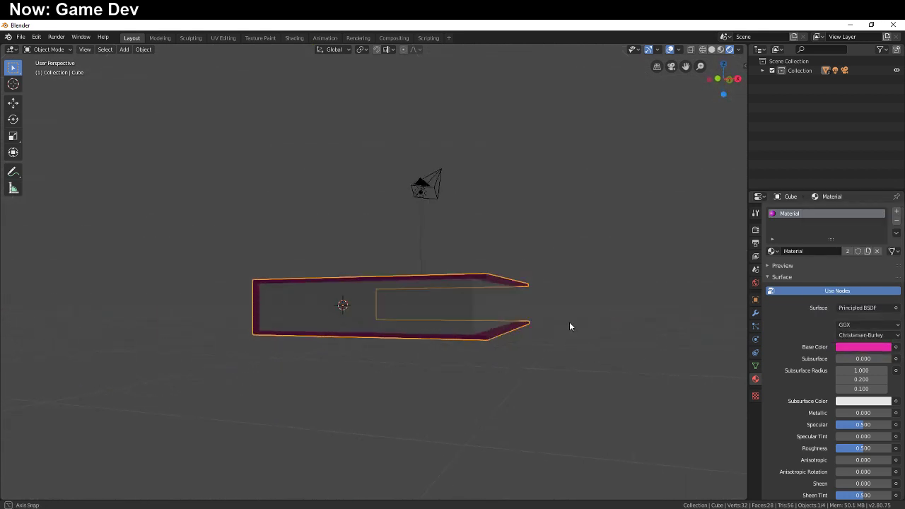
{"action": "left_click_drag", "start_coordinate": [718, 81], "coordinate": [361, 273]}
{"action": "left_click", "coordinate": [367, 354]}
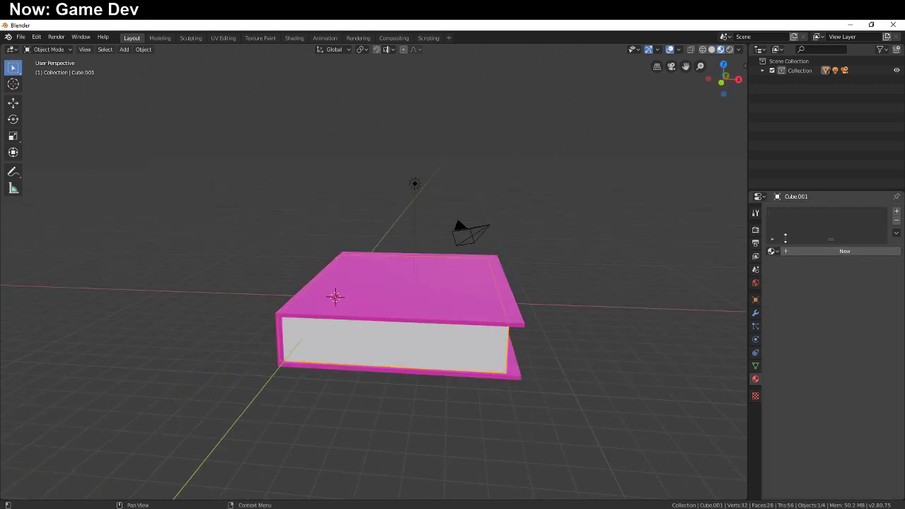
Step: Assign the shared cover material to the pages block and try out new colours
{"action": "left_click", "coordinate": [772, 251]}
{"action": "left_click", "coordinate": [785, 265]}
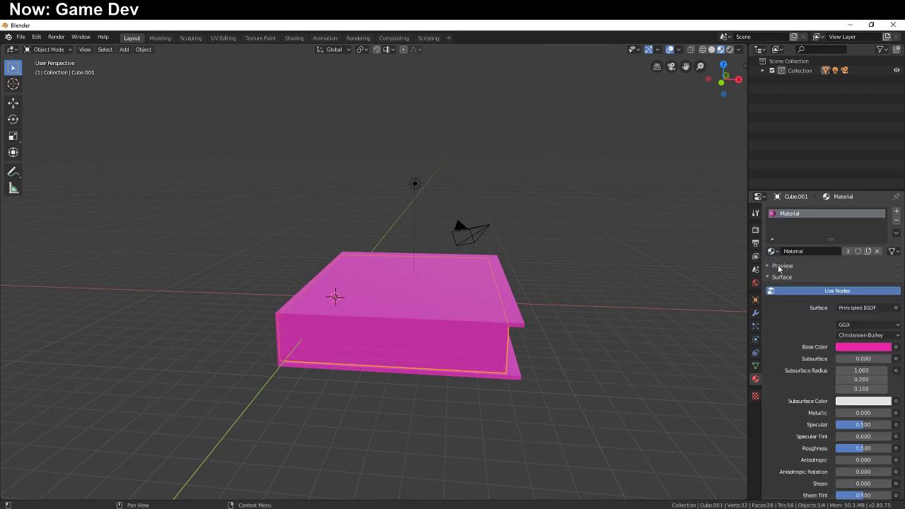
{"action": "left_click", "coordinate": [849, 346]}
{"action": "left_click", "coordinate": [841, 256]}
{"action": "mouse_move", "coordinate": [841, 256]}
{"action": "left_mouse_down"}
{"action": "mouse_move", "coordinate": [841, 274]}
{"action": "mouse_move", "coordinate": [835, 258]}
{"action": "mouse_move", "coordinate": [845, 238]}
{"action": "mouse_move", "coordinate": [853, 269]}
{"action": "mouse_move", "coordinate": [823, 233]}
{"action": "mouse_move", "coordinate": [844, 225]}
{"action": "mouse_move", "coordinate": [863, 254]}
{"action": "mouse_move", "coordinate": [813, 263]}
{"action": "mouse_move", "coordinate": [846, 232]}
{"action": "left_mouse_up"}
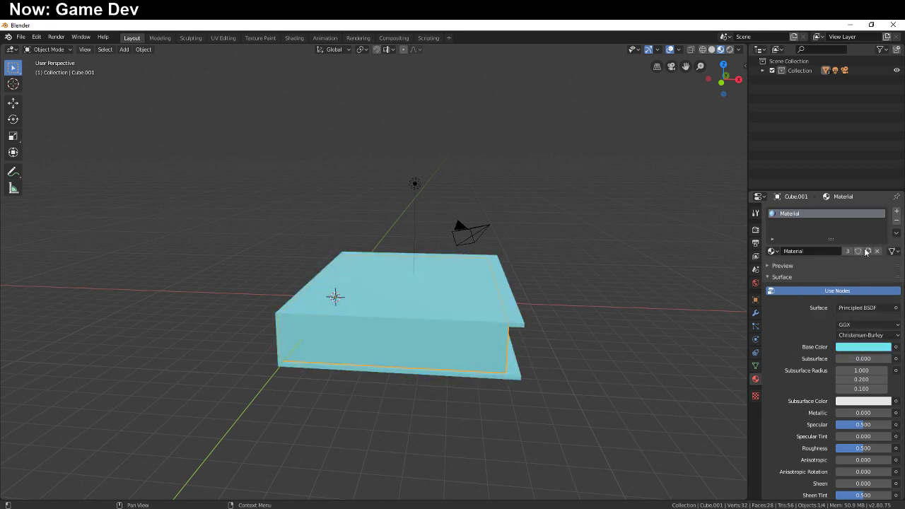
Step: Make a separate copy of the material named 'Page' with a near-white base colour
{"action": "left_click", "coordinate": [866, 252]}
{"action": "left_click", "coordinate": [826, 251]}
{"action": "type", "text": "Pad"}
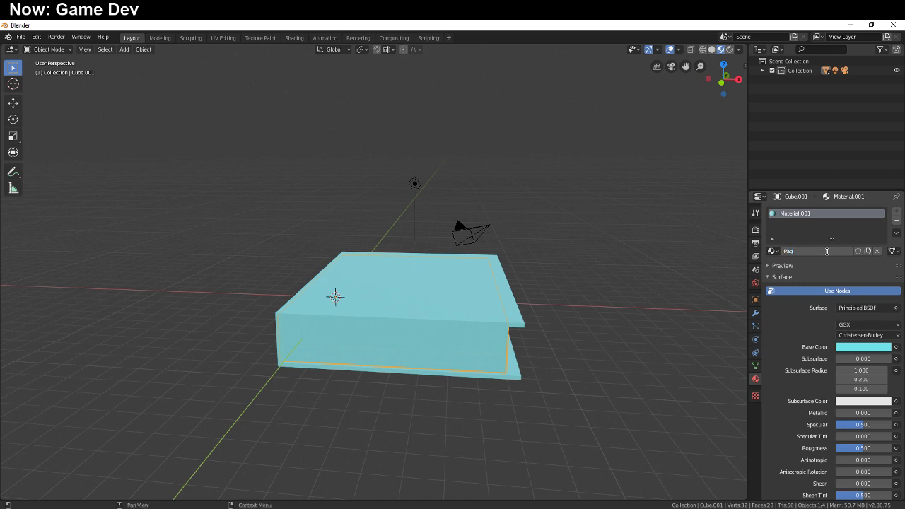
{"action": "type", "text": "e"}
{"action": "key", "text": "Return"}
{"action": "left_click", "coordinate": [851, 346]}
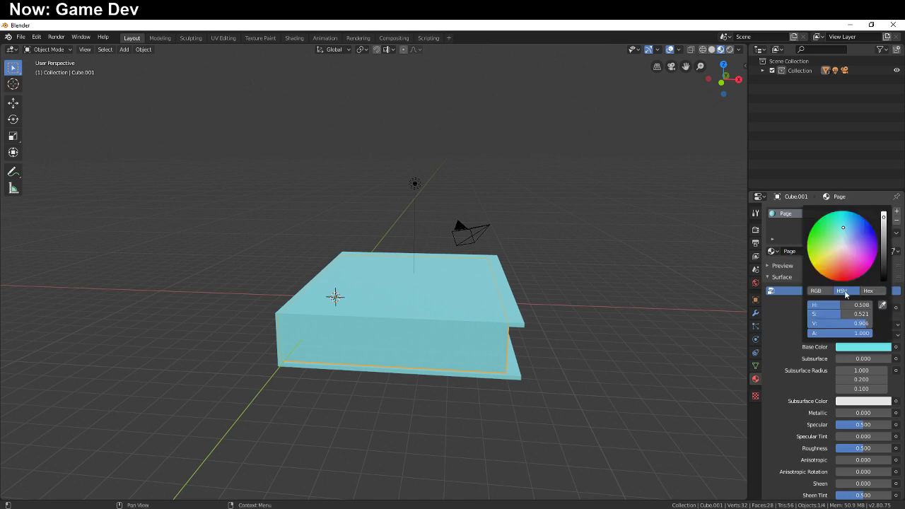
{"action": "left_click", "coordinate": [846, 248]}
Step: Select the cover and rename its material to 'Book'
{"action": "left_click", "coordinate": [504, 321]}
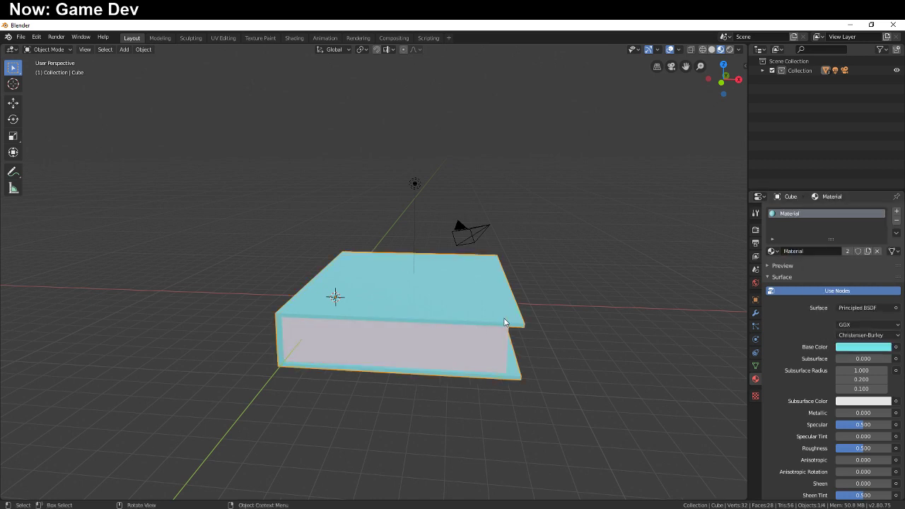
{"action": "double_click", "coordinate": [820, 250]}
{"action": "type", "text": "Book"}
{"action": "key", "text": "Return"}
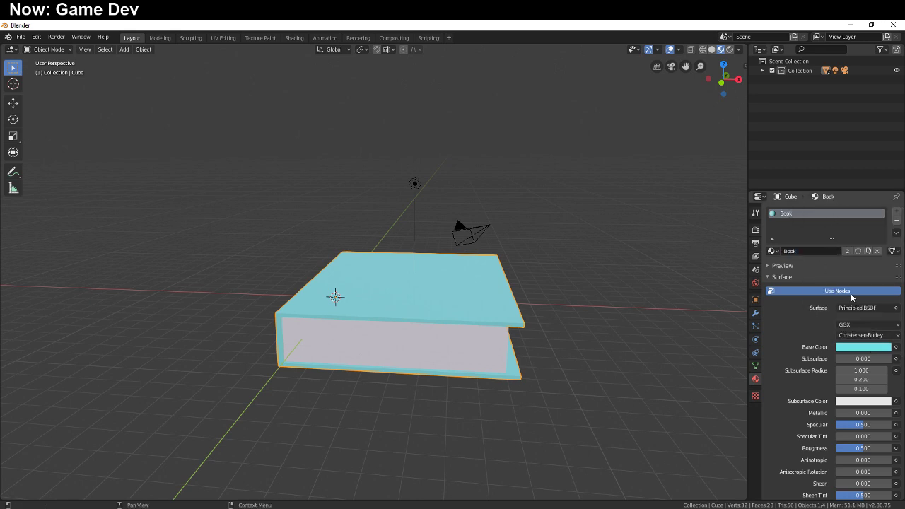
Step: Set the Book material's base colour to blue
{"action": "left_click", "coordinate": [862, 346]}
{"action": "left_click", "coordinate": [857, 232]}
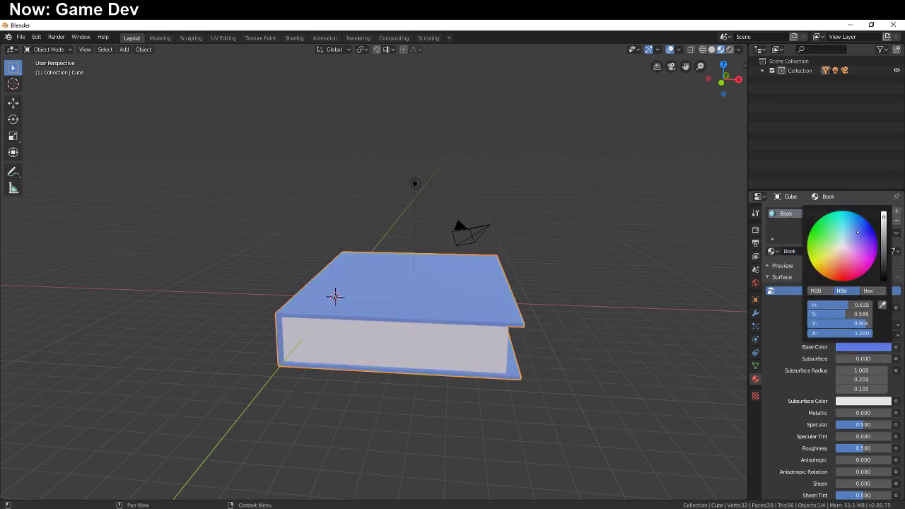
{"action": "middle_click_drag", "start_coordinate": [540, 284], "coordinate": [447, 405]}
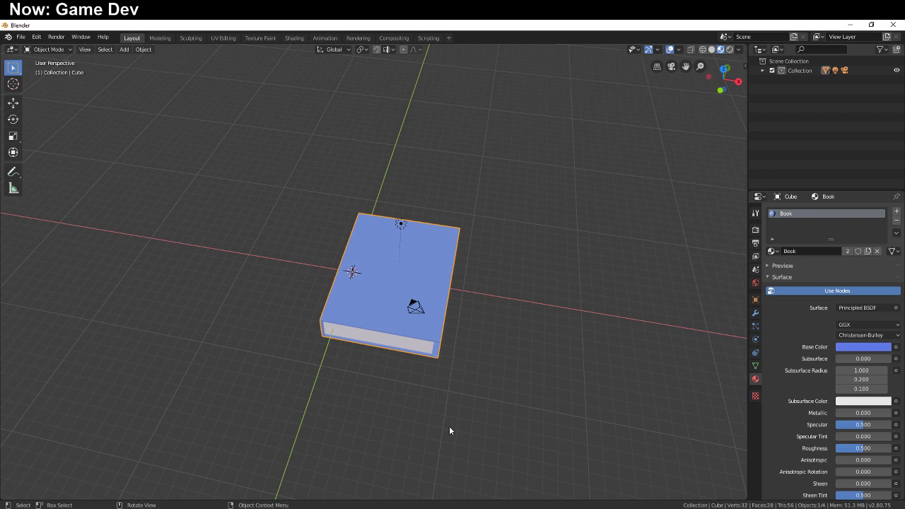
{"action": "middle_click_drag", "start_coordinate": [449, 430], "coordinate": [412, 373]}
{"action": "scroll", "coordinate": [413, 377], "scroll_direction": "up", "scroll_amount": 4}
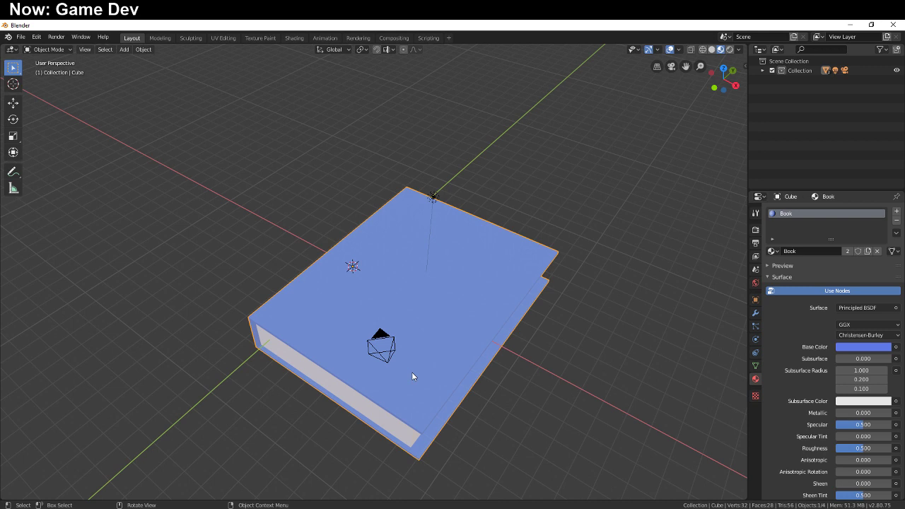
Step: Drive the cover's base colour with an Image Texture using turtle.jpg
{"action": "left_click", "coordinate": [896, 347]}
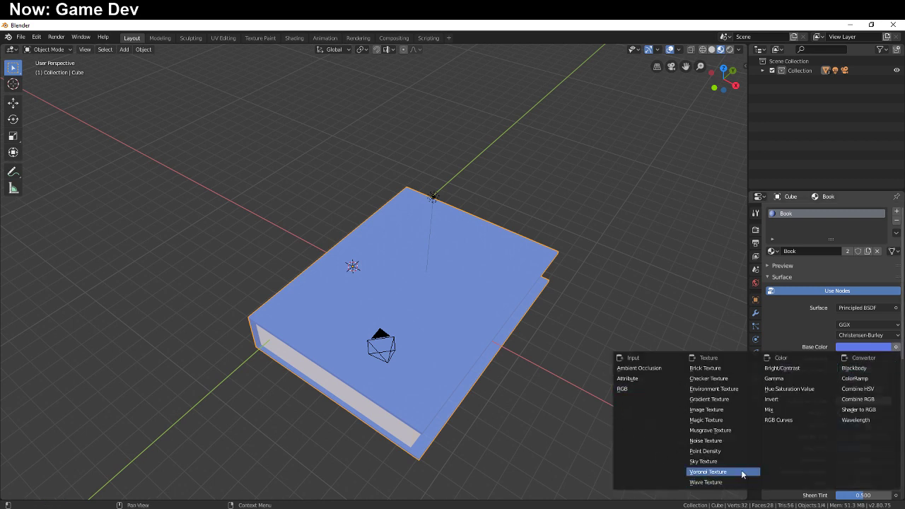
{"action": "left_click", "coordinate": [726, 415]}
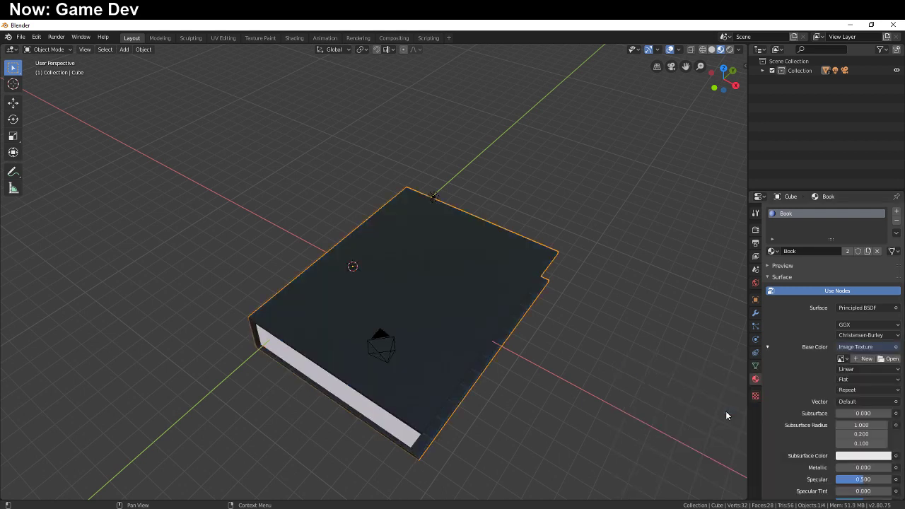
{"action": "left_click", "coordinate": [842, 359]}
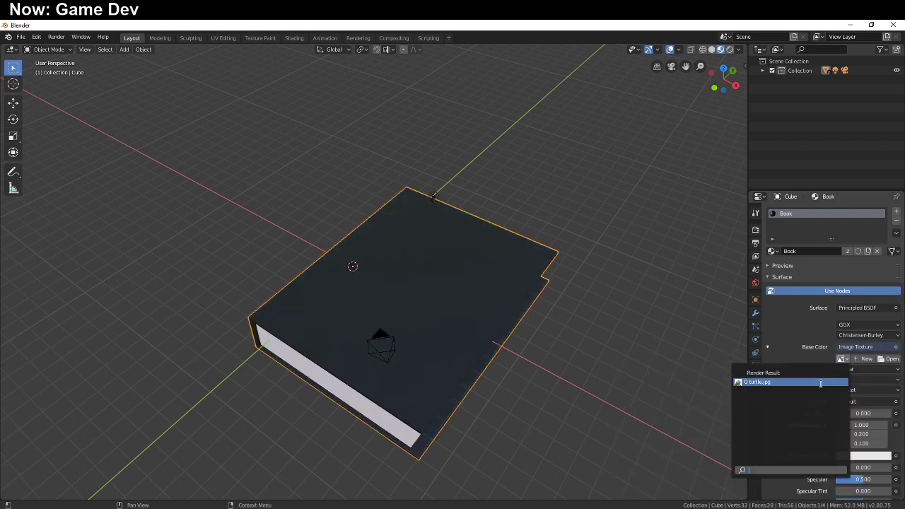
{"action": "left_click", "coordinate": [819, 382]}
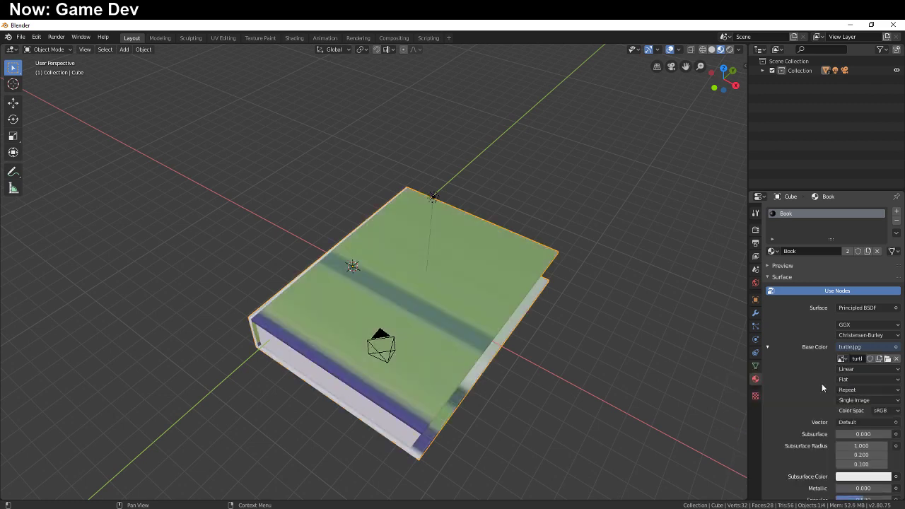
Step: Check the textured book from a top-down angle, then split the 3D view into two side-by-side areas
{"action": "middle_click_drag", "start_coordinate": [636, 402], "coordinate": [608, 363]}
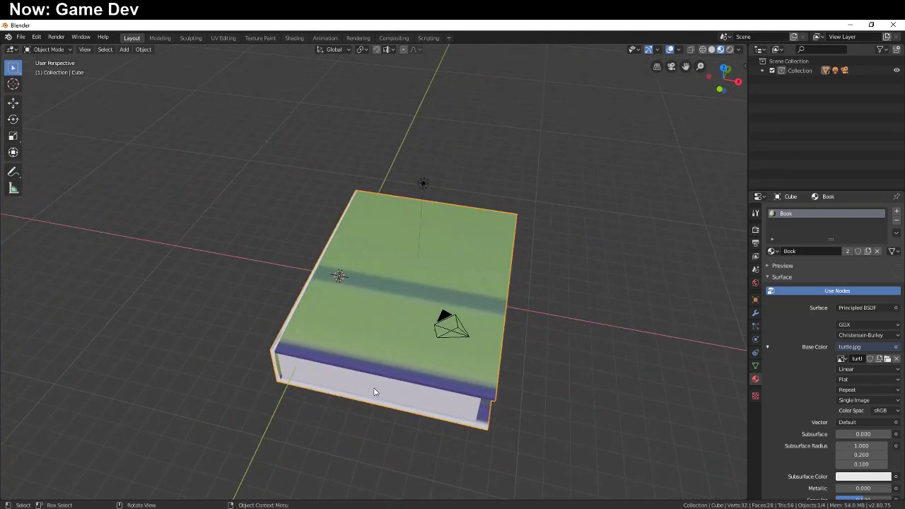
{"action": "middle_click_drag", "start_coordinate": [375, 391], "coordinate": [380, 359]}
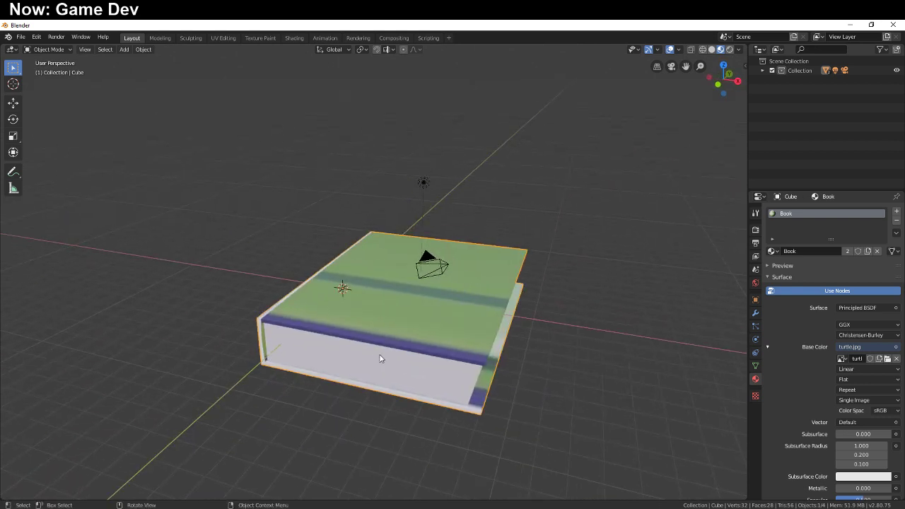
{"action": "middle_click_drag", "start_coordinate": [474, 295], "coordinate": [490, 320]}
{"action": "left_click_drag", "start_coordinate": [745, 48], "coordinate": [517, 61]}
Step: Change the new right-hand area into an Image Editor
{"action": "left_click", "coordinate": [535, 54]}
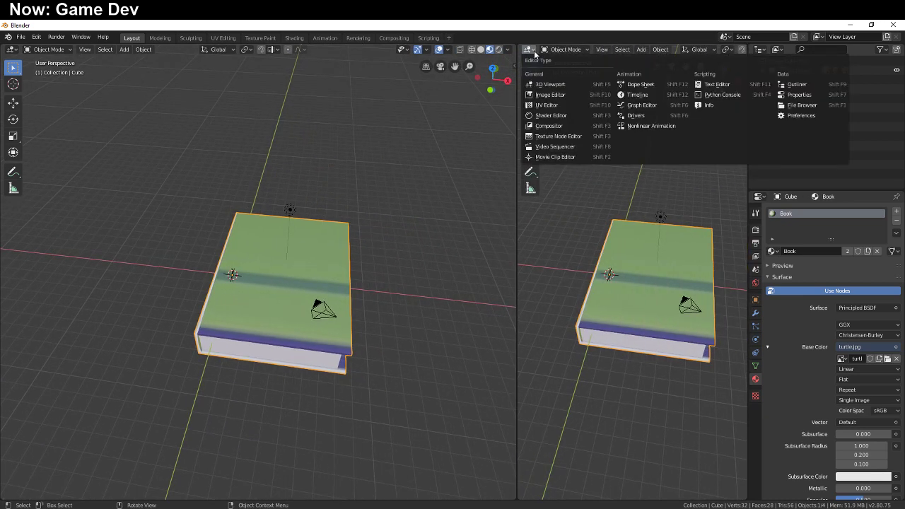
{"action": "left_click", "coordinate": [535, 104]}
{"action": "scroll", "coordinate": [609, 314], "scroll_direction": "up", "scroll_amount": 4}
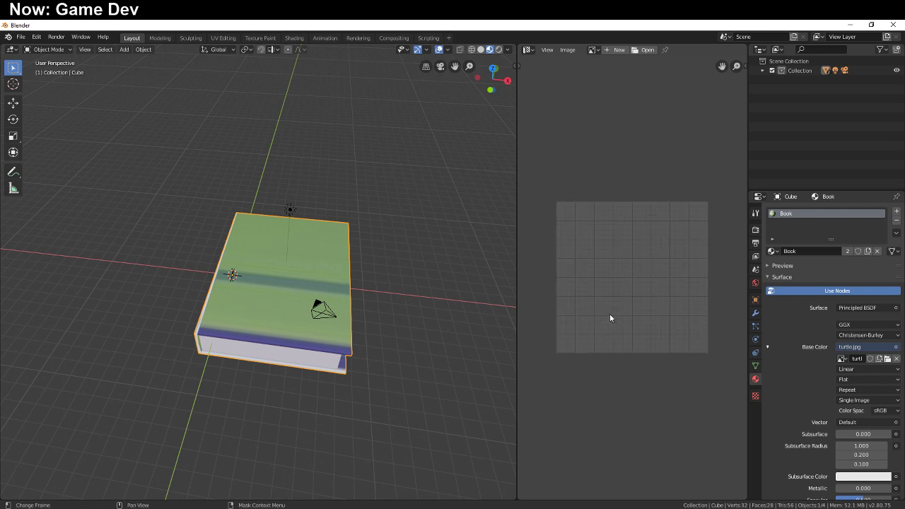
Step: Enter Edit Mode and select all faces to show the UV layout over turtle.jpg
{"action": "key", "text": "Tab"}
{"action": "scroll", "coordinate": [640, 356], "scroll_direction": "down", "scroll_amount": 2}
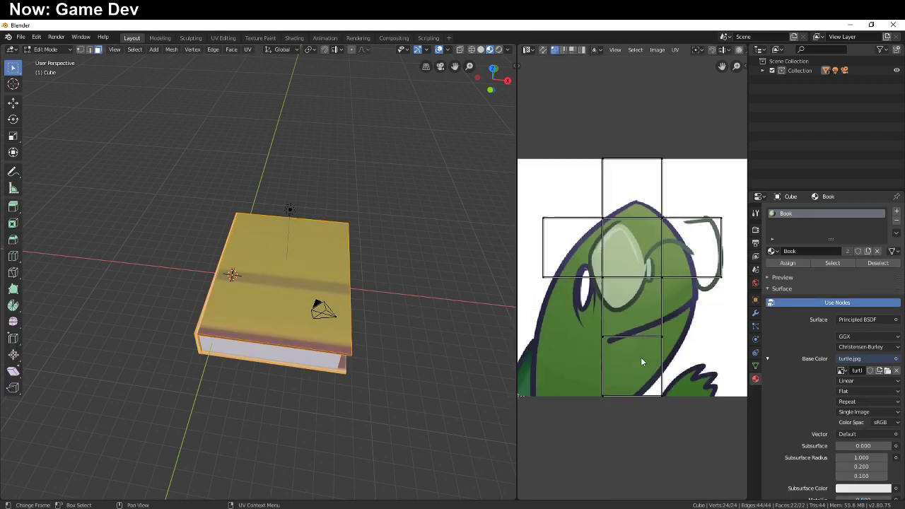
{"action": "key", "text": "a"}
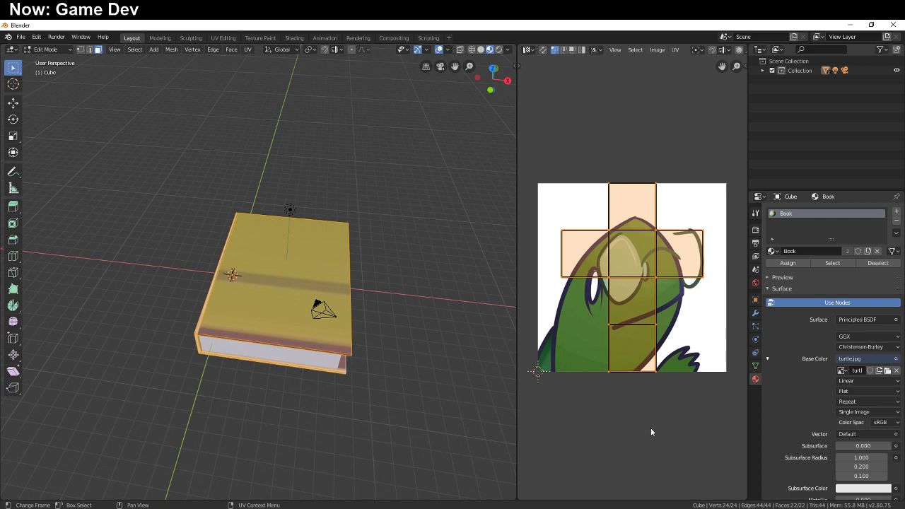
{"action": "middle_click_drag", "start_coordinate": [305, 325], "coordinate": [280, 295]}
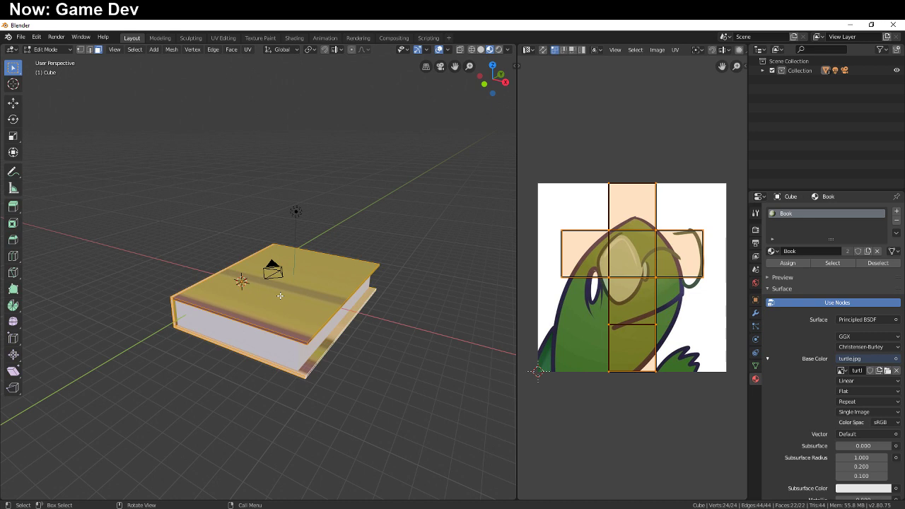
{"action": "key", "text": "alt+a"}
{"action": "key", "text": "a"}
Step: Unwrap the book mesh with Smart UV Project
{"action": "left_click", "coordinate": [247, 49]}
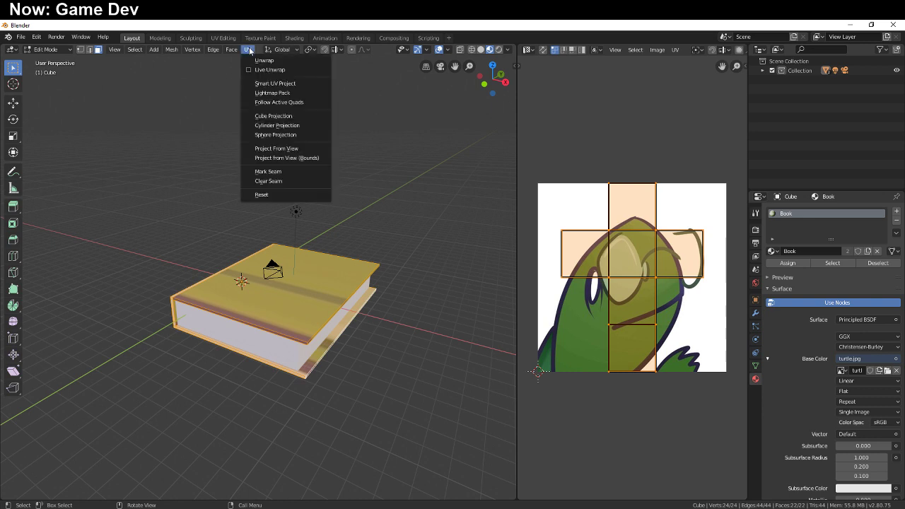
{"action": "left_click", "coordinate": [261, 84]}
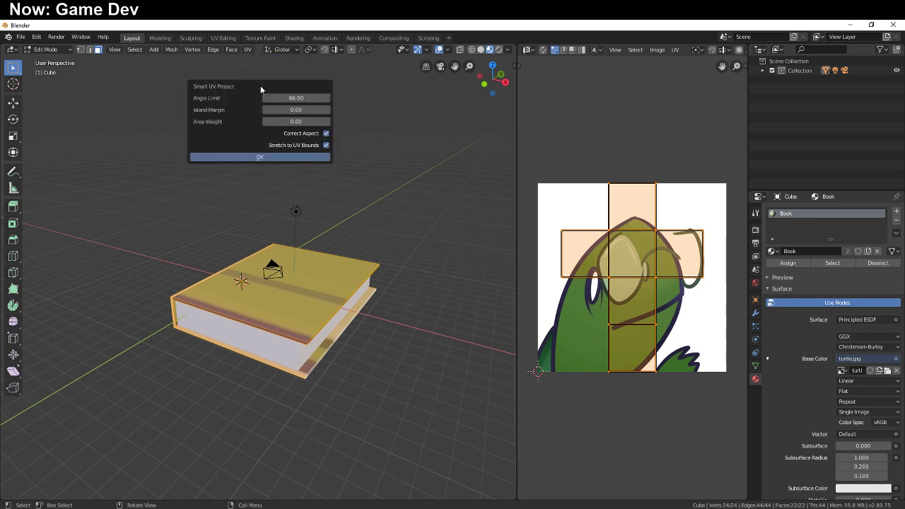
{"action": "left_click", "coordinate": [252, 154]}
{"action": "mouse_move", "coordinate": [494, 371]}
{"action": "middle_mouse_down"}
{"action": "mouse_move", "coordinate": [448, 363]}
{"action": "mouse_move", "coordinate": [474, 355]}
{"action": "mouse_move", "coordinate": [474, 270]}
{"action": "mouse_move", "coordinate": [398, 212]}
{"action": "mouse_move", "coordinate": [452, 290]}
{"action": "mouse_move", "coordinate": [484, 376]}
{"action": "middle_mouse_up"}
{"action": "scroll", "coordinate": [556, 247], "scroll_direction": "up", "scroll_amount": 1}
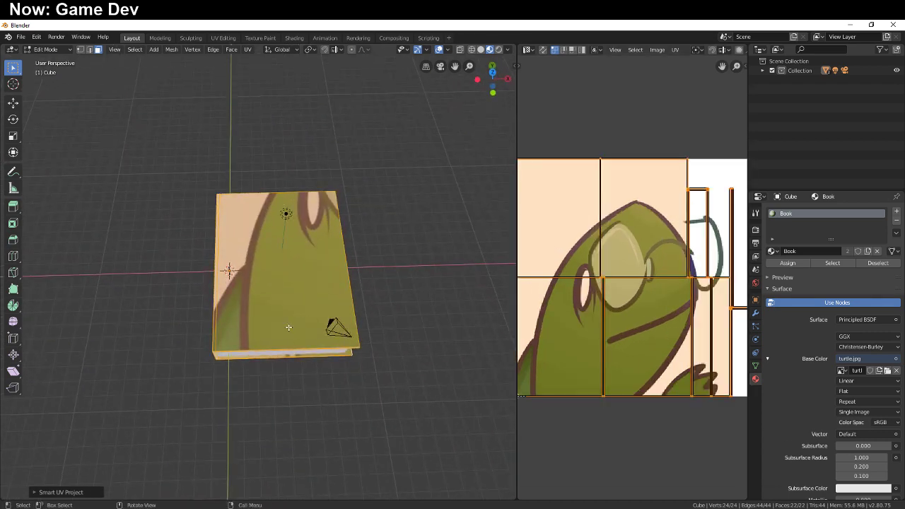
{"action": "middle_click_drag", "start_coordinate": [289, 326], "coordinate": [258, 285]}
Step: Select the top cover face and resize its UV island
{"action": "left_click", "coordinate": [262, 285]}
{"action": "scroll", "coordinate": [567, 350], "scroll_direction": "down", "scroll_amount": 2}
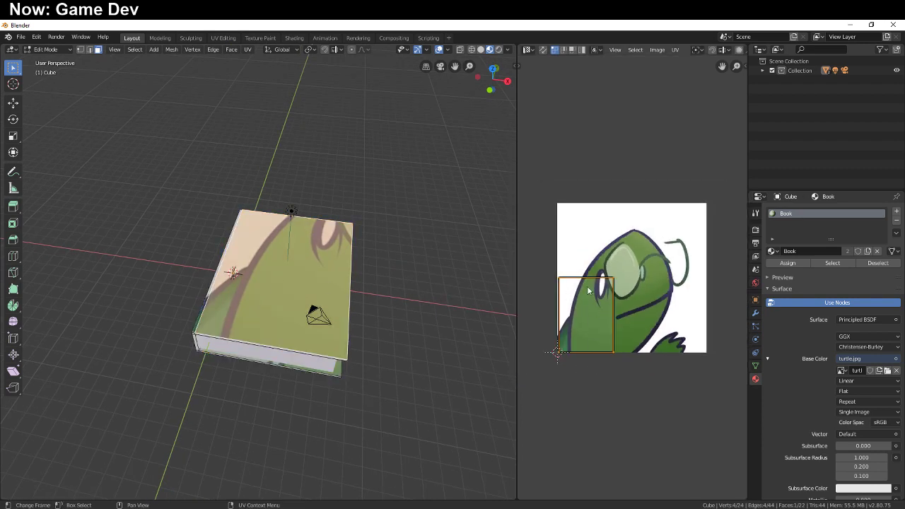
{"action": "key", "text": "s"}
{"action": "left_click", "coordinate": [679, 432]}
{"action": "key", "text": "g"}
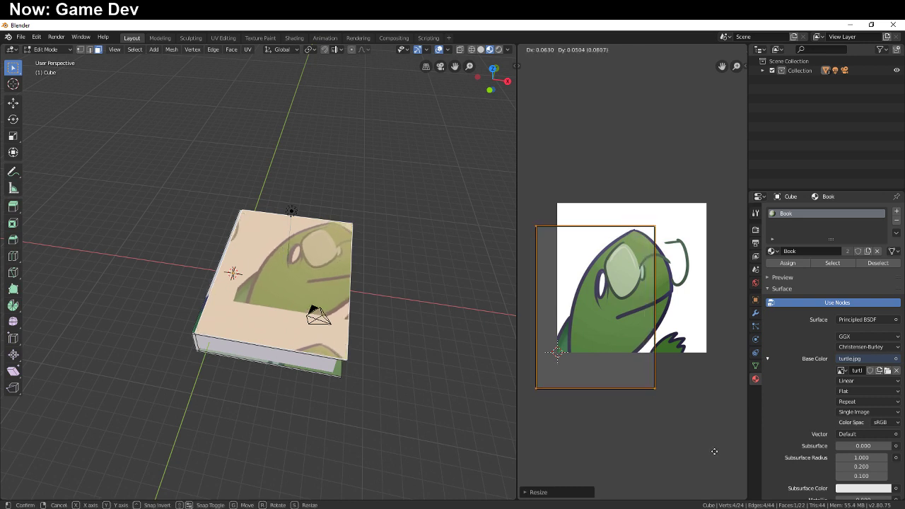
{"action": "key", "text": "s"}
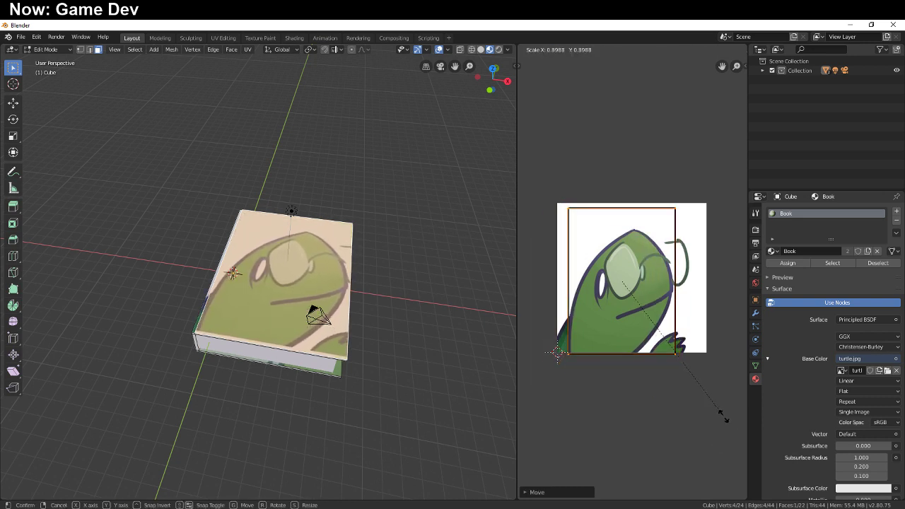
{"action": "left_click", "coordinate": [723, 416]}
Step: Shift the cover UV face right, enlarge it slightly, and exit Edit Mode
{"action": "key", "text": "g"}
{"action": "left_click", "coordinate": [711, 404]}
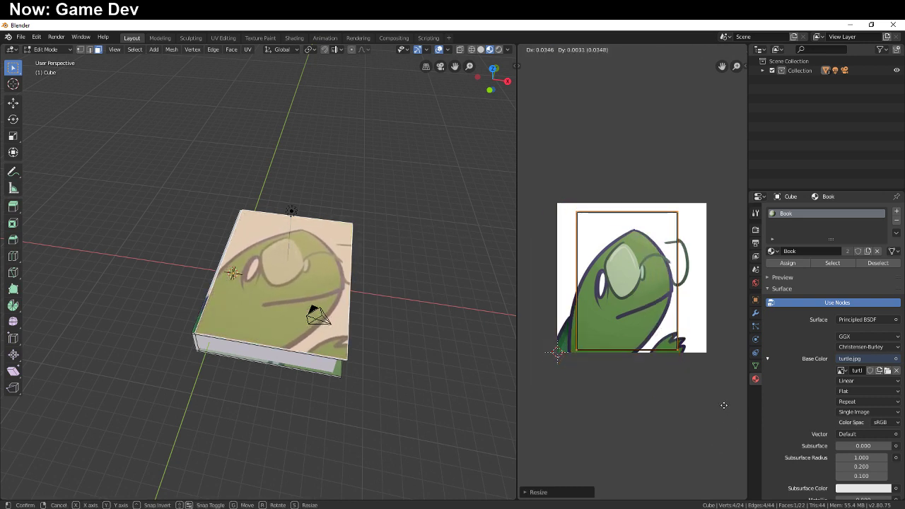
{"action": "key", "text": "s"}
{"action": "left_click", "coordinate": [730, 419]}
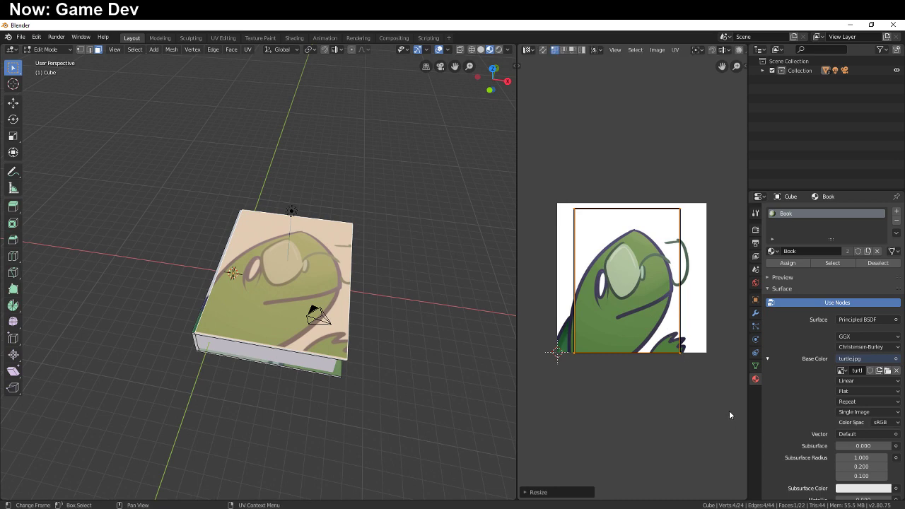
{"action": "key", "text": "g"}
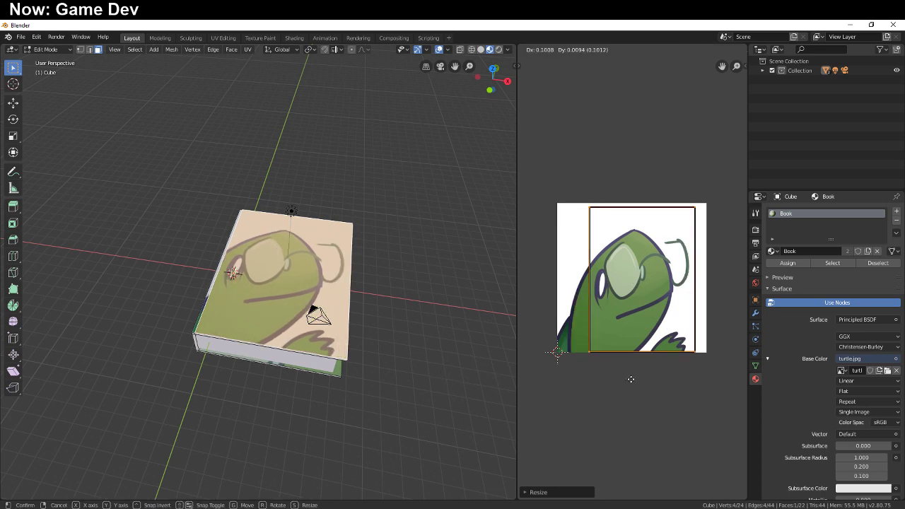
{"action": "left_click", "coordinate": [624, 381]}
{"action": "key", "text": "Tab"}
{"action": "middle_click_drag", "start_coordinate": [471, 384], "coordinate": [315, 391]}
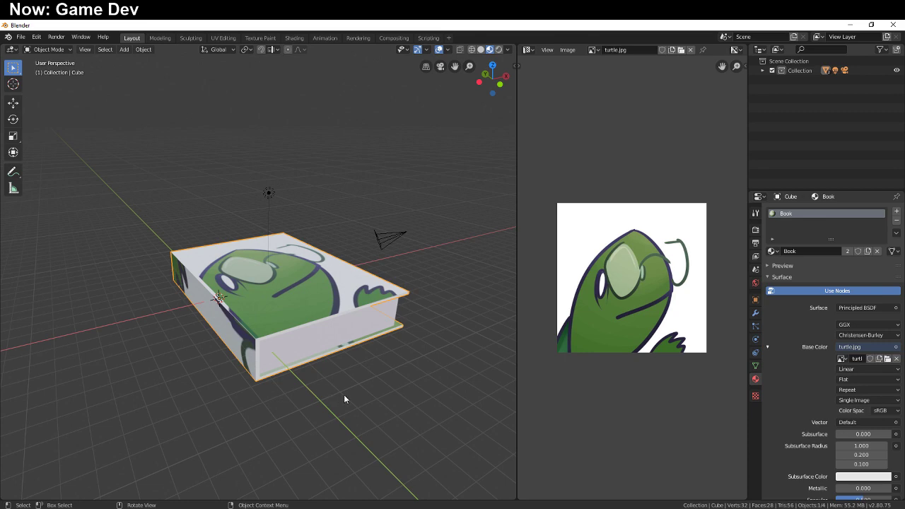
{"action": "middle_click_drag", "start_coordinate": [328, 420], "coordinate": [310, 436]}
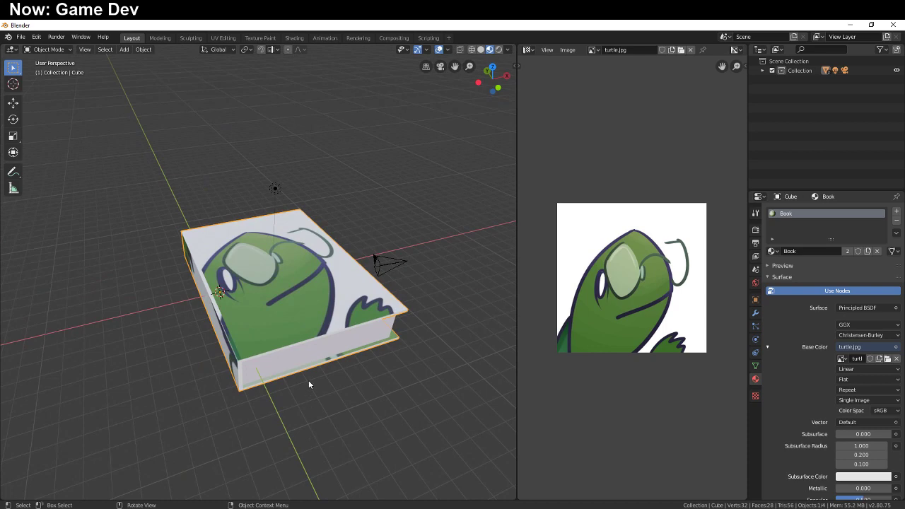
{"action": "middle_click_drag", "start_coordinate": [219, 280], "coordinate": [393, 361]}
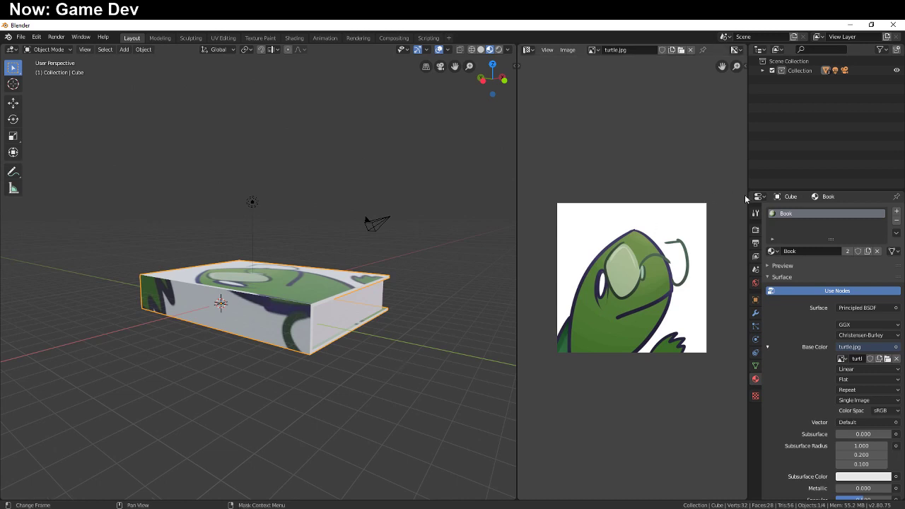
Step: Duplicate the Book material and rename the copy 'Binding'
{"action": "left_click", "coordinate": [867, 251]}
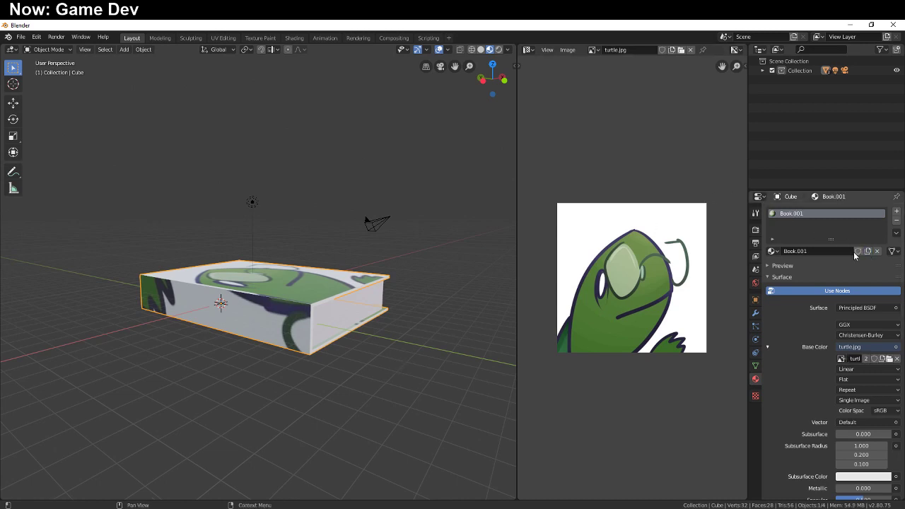
{"action": "left_click", "coordinate": [830, 251]}
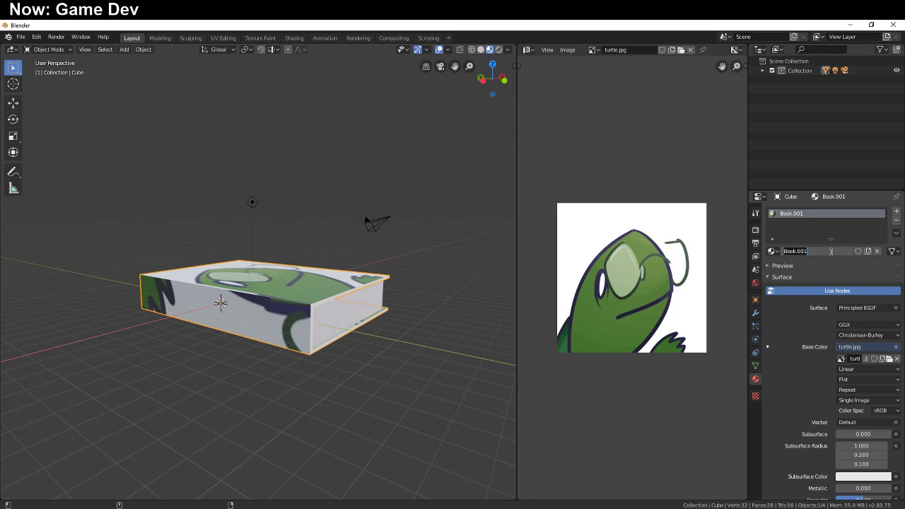
{"action": "type", "text": "CoBinding"}
{"action": "key", "text": "Return"}
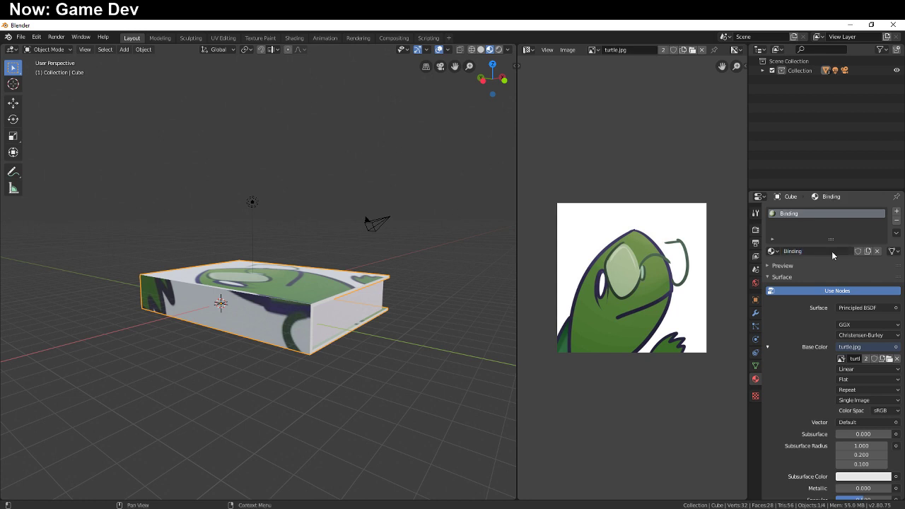
{"action": "middle_click_drag", "start_coordinate": [439, 269], "coordinate": [663, 285]}
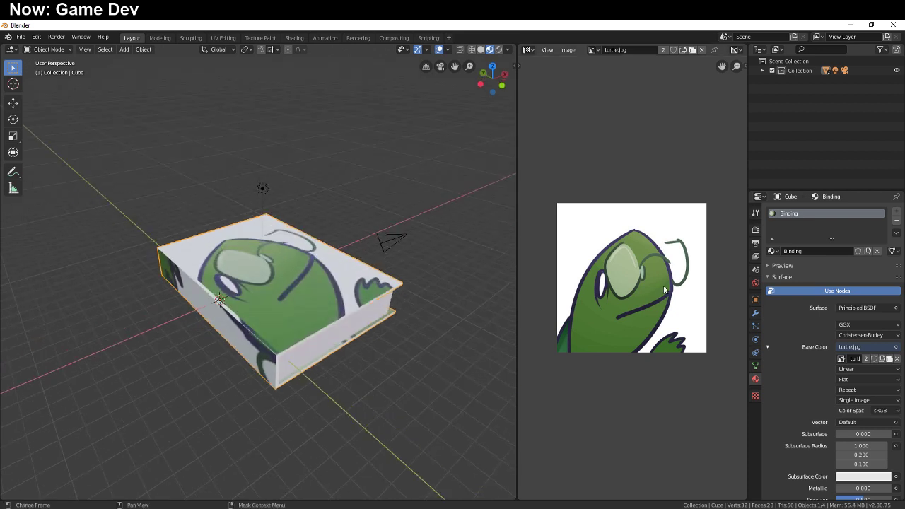
{"action": "scroll", "coordinate": [795, 260], "scroll_direction": "down", "scroll_amount": 1}
{"action": "scroll", "coordinate": [783, 253], "scroll_direction": "up", "scroll_amount": 1}
{"action": "double_click", "coordinate": [780, 251]}
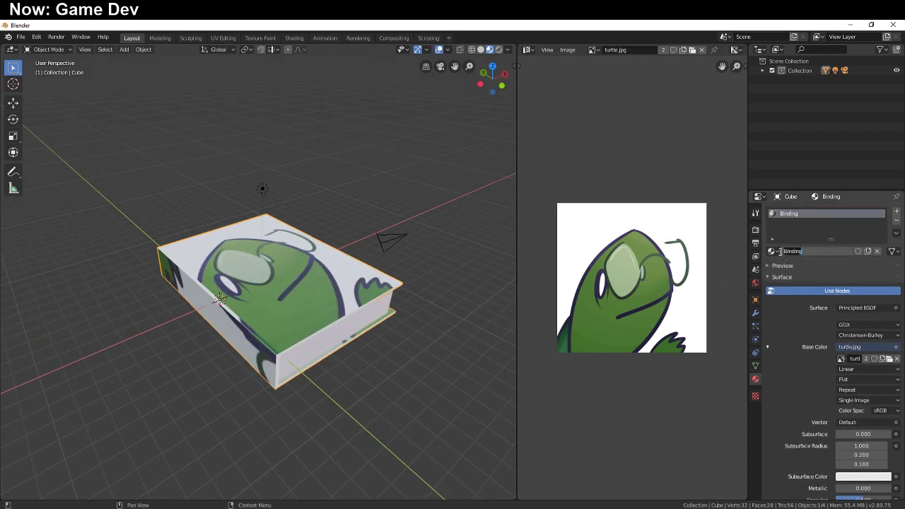
{"action": "left_click", "coordinate": [816, 270]}
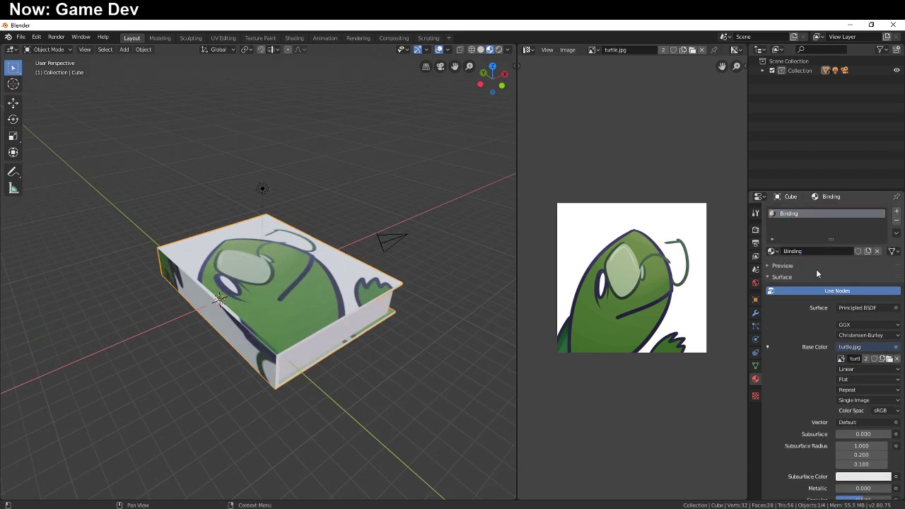
Step: Restore Book on the first slot and add a second material slot holding Binding
{"action": "left_click", "coordinate": [775, 252]}
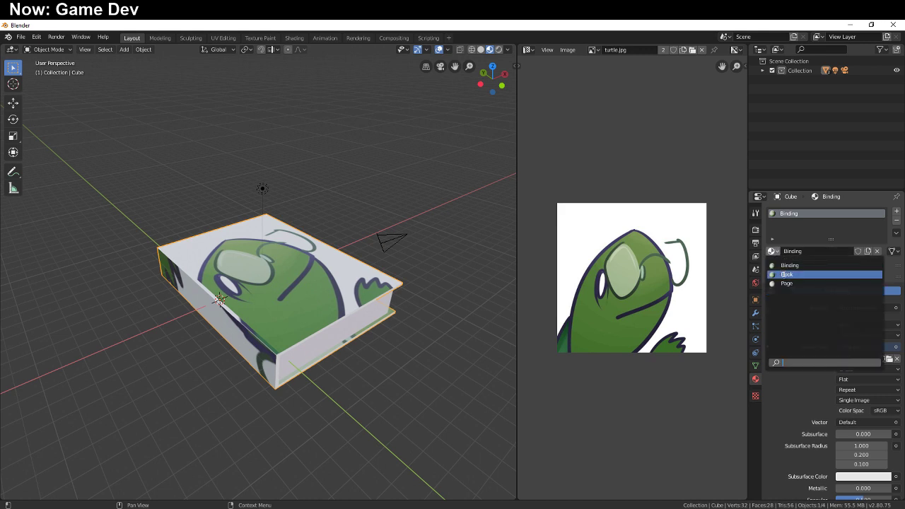
{"action": "left_click", "coordinate": [782, 275]}
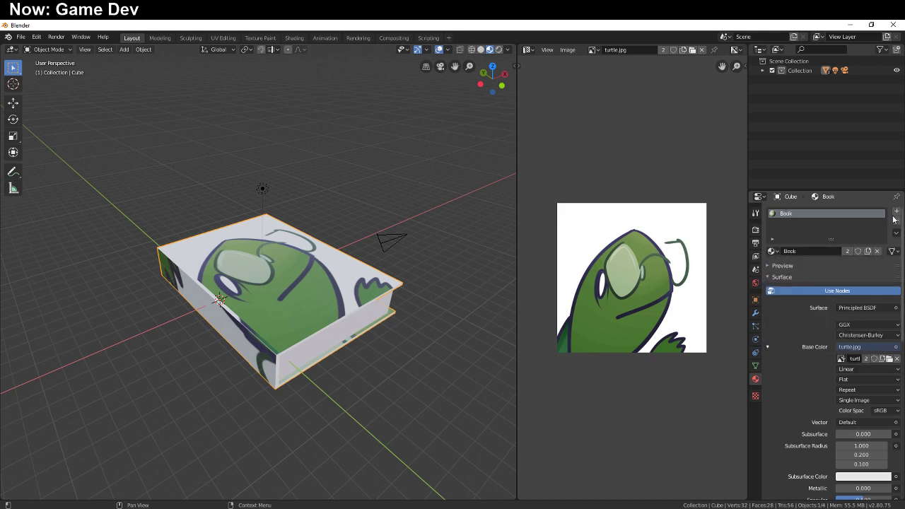
{"action": "left_click", "coordinate": [896, 213]}
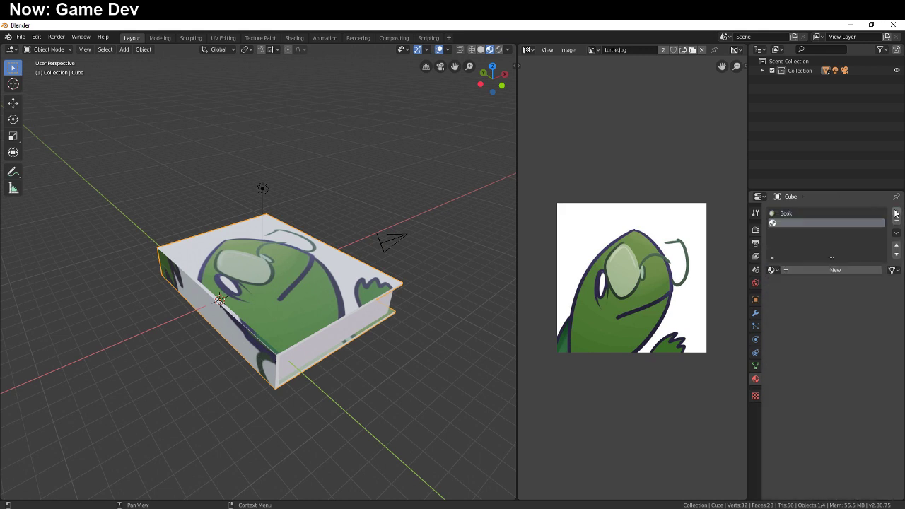
{"action": "left_click", "coordinate": [775, 270]}
{"action": "left_click", "coordinate": [785, 285]}
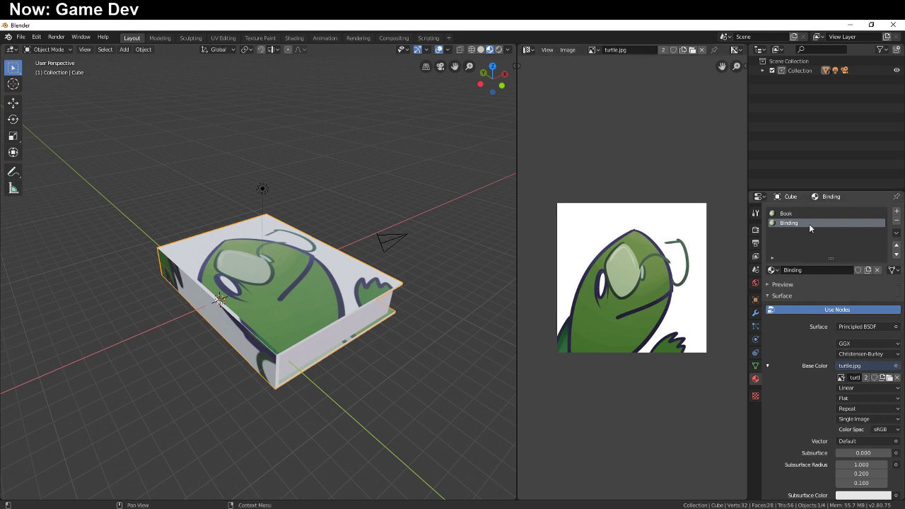
Step: Disconnect the turtle texture from Binding's Base Color and set it to plain red
{"action": "left_click", "coordinate": [894, 366]}
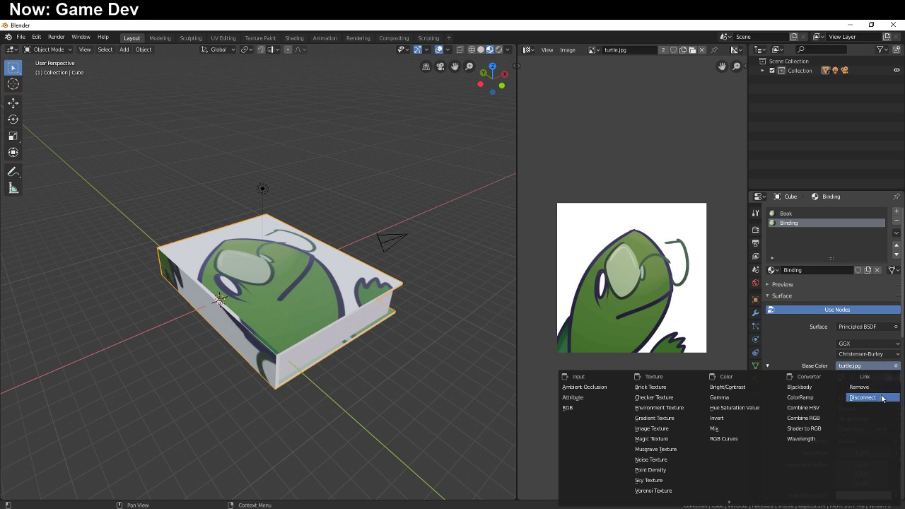
{"action": "left_click", "coordinate": [881, 398]}
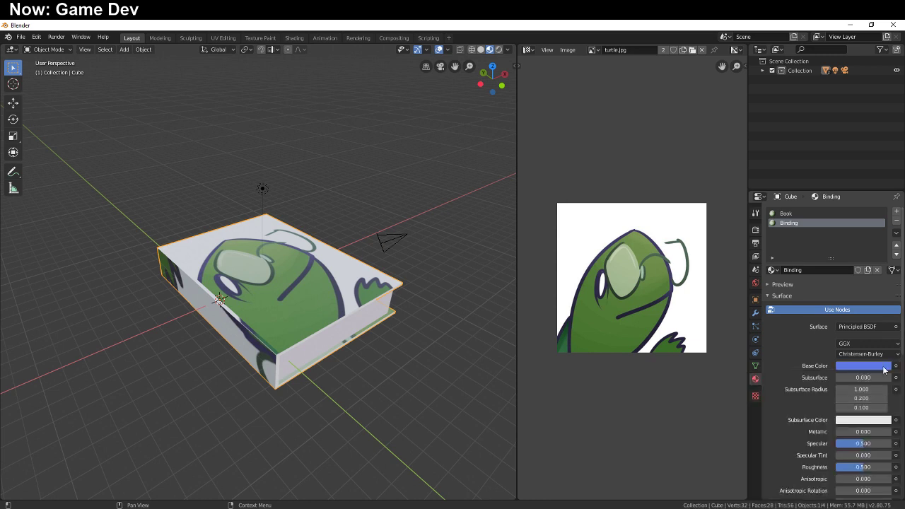
{"action": "left_click", "coordinate": [883, 367]}
{"action": "left_click", "coordinate": [856, 284]}
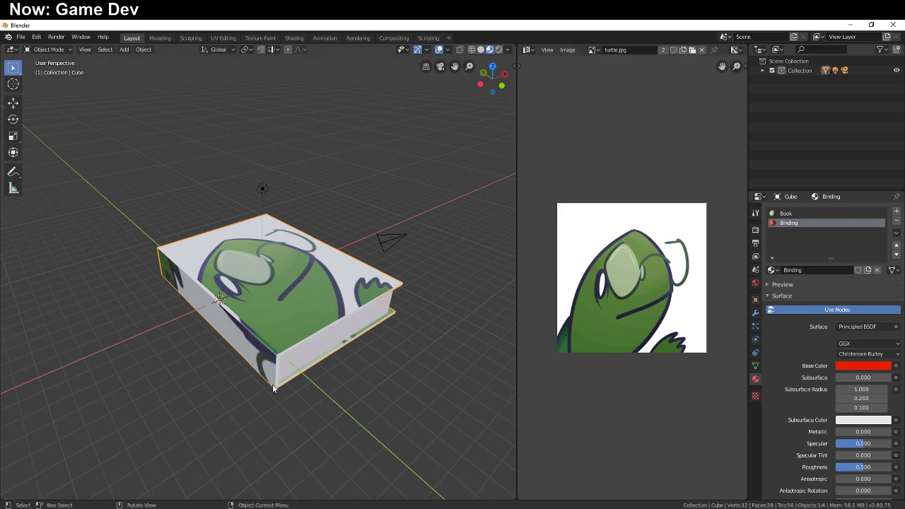
{"action": "middle_click_drag", "start_coordinate": [272, 384], "coordinate": [283, 354]}
Step: In Edit Mode, assign the Binding material to every book face except the top cover
{"action": "key", "text": "Tab"}
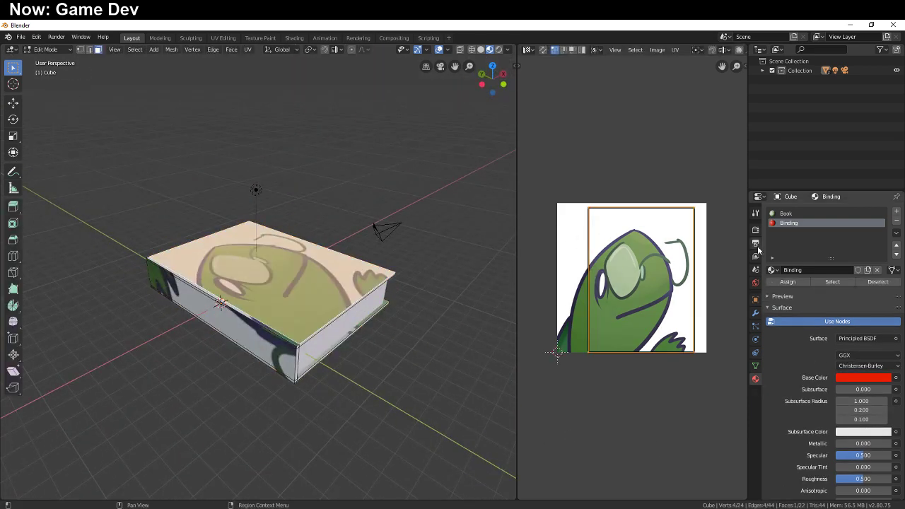
{"action": "middle_click_drag", "start_coordinate": [241, 333], "coordinate": [269, 331]}
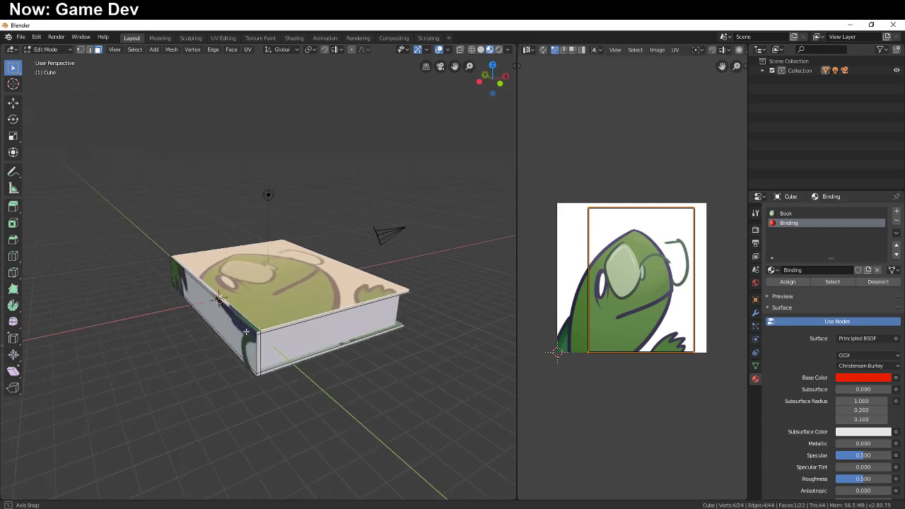
{"action": "key", "text": "a"}
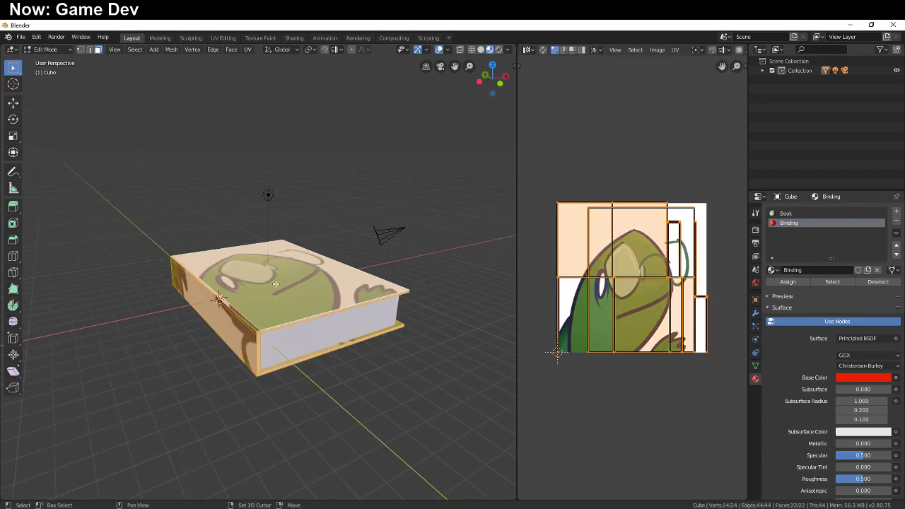
{"action": "left_click", "coordinate": [275, 283], "text": "shift"}
{"action": "left_click", "coordinate": [798, 213]}
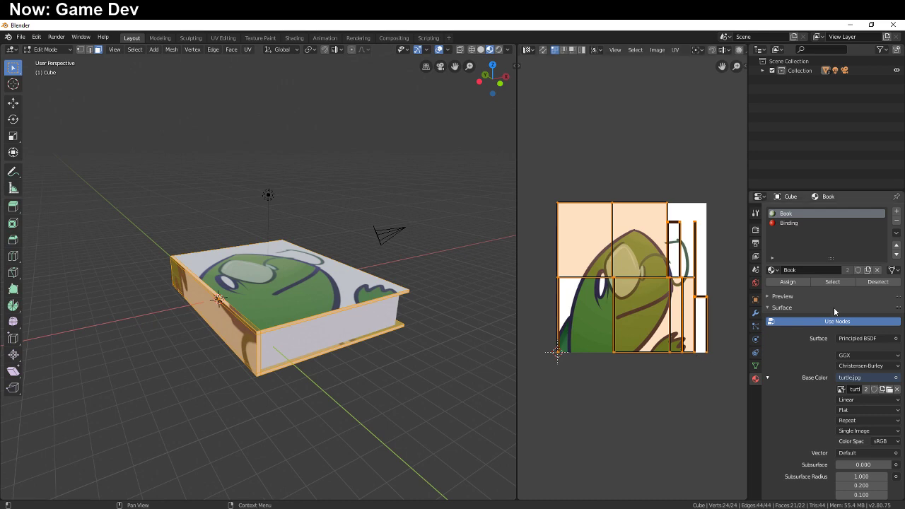
{"action": "left_click", "coordinate": [795, 223]}
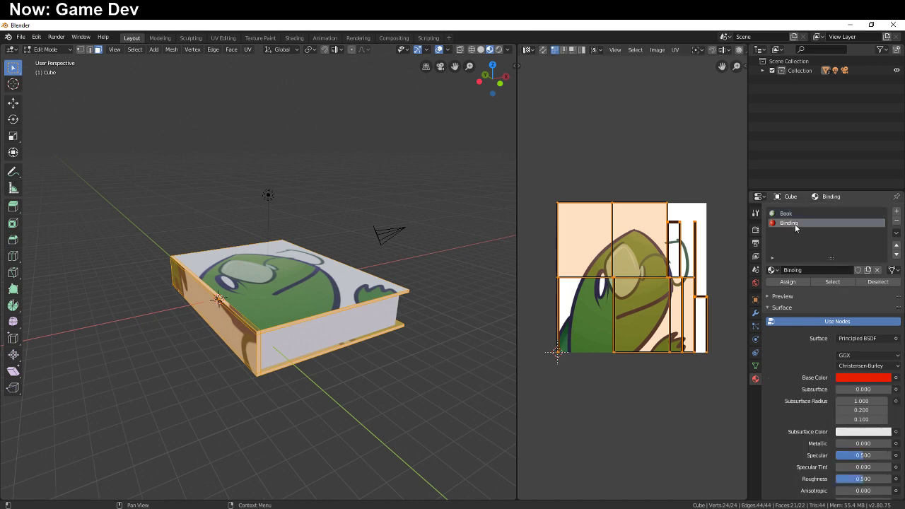
{"action": "left_click", "coordinate": [787, 282]}
{"action": "middle_click_drag", "start_coordinate": [304, 424], "coordinate": [372, 433]}
{"action": "key", "text": "Tab"}
{"action": "key", "text": "Tab"}
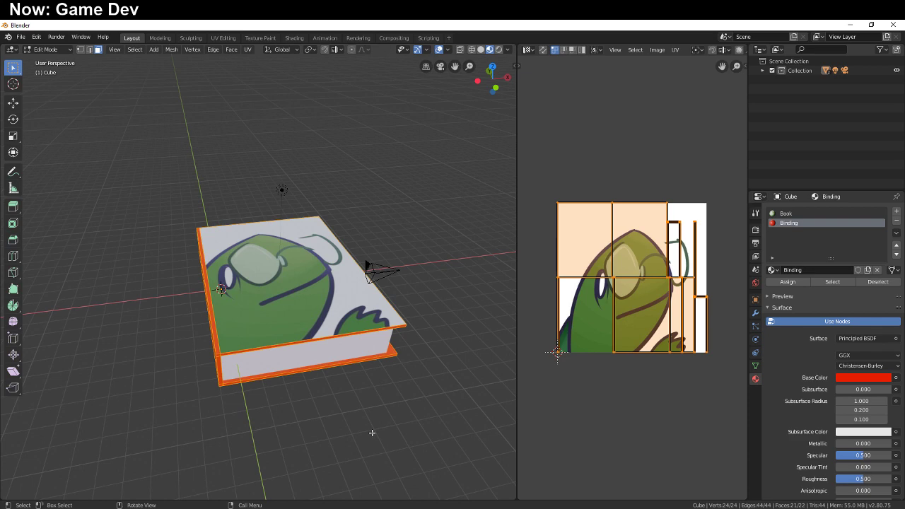
Step: Narrow the book's edit-mode face selection down to a single face
{"action": "middle_click_drag", "start_coordinate": [378, 407], "coordinate": [336, 368]}
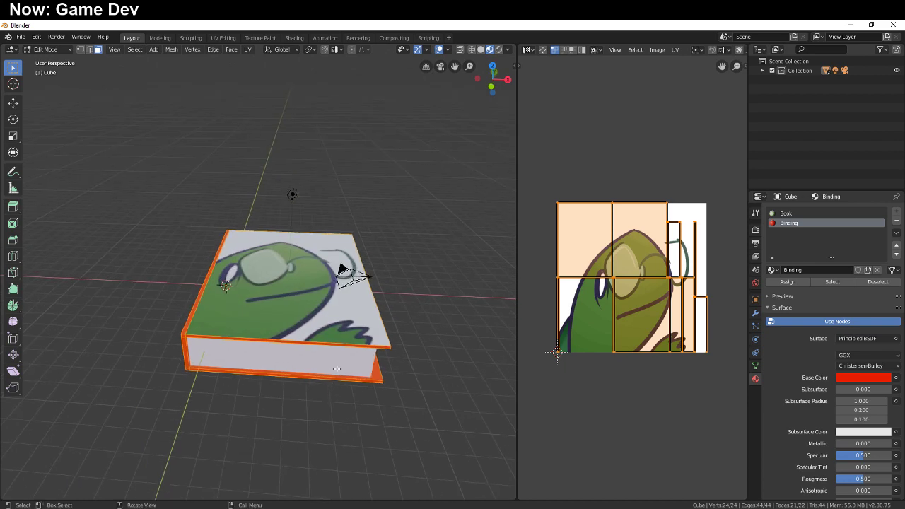
{"action": "right_click", "coordinate": [336, 369]}
{"action": "left_click", "coordinate": [372, 356]}
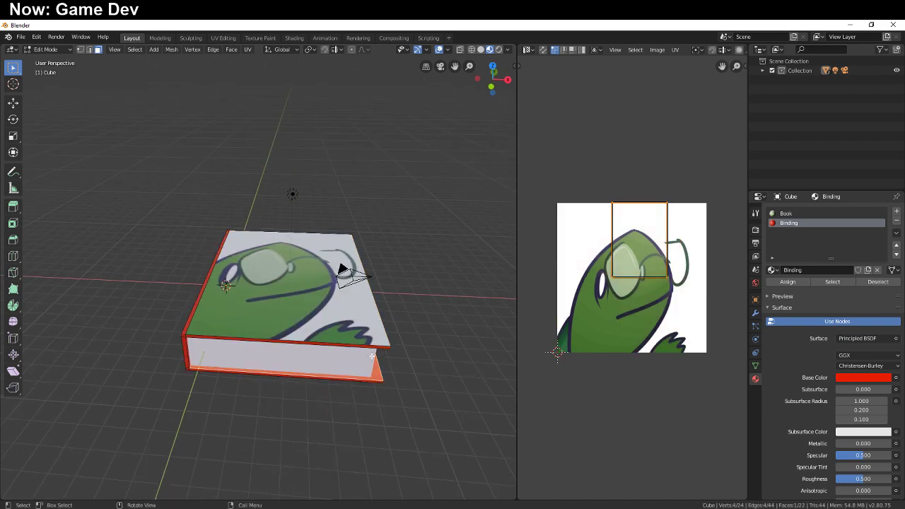
{"action": "middle_click_drag", "start_coordinate": [344, 358], "coordinate": [316, 345]}
Step: Join the pages object into the book cover object with Ctrl+J
{"action": "key", "text": "Tab"}
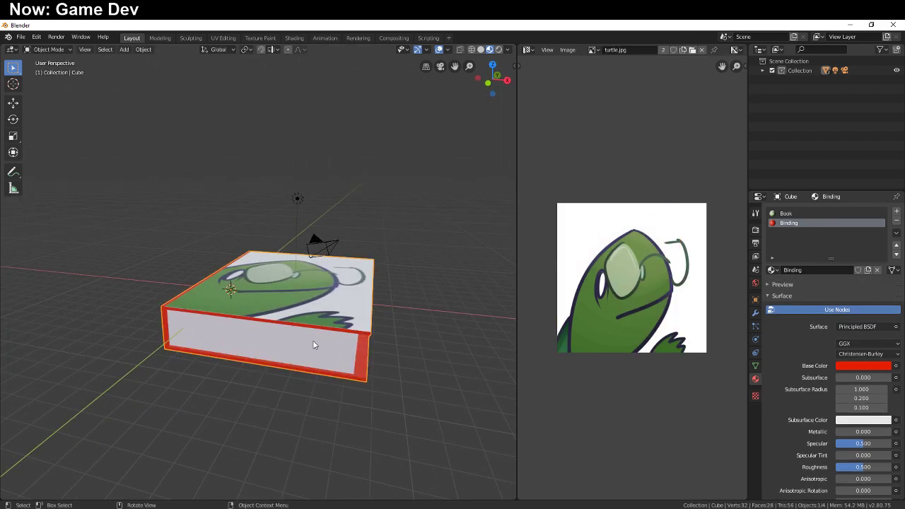
{"action": "left_click", "coordinate": [316, 345]}
{"action": "left_click", "coordinate": [366, 326]}
{"action": "key", "text": "ctrl+j"}
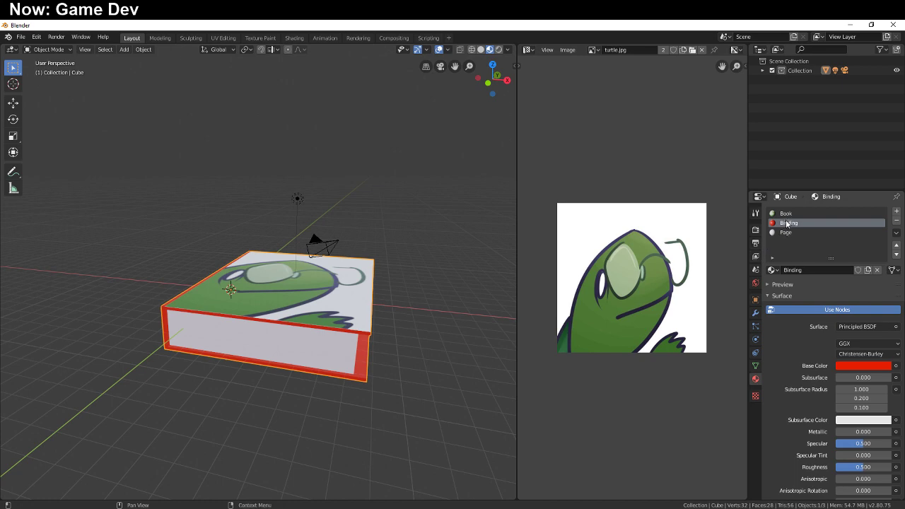
{"action": "key", "text": "Tab"}
{"action": "middle_click_drag", "start_coordinate": [296, 396], "coordinate": [295, 308]}
{"action": "left_click", "coordinate": [268, 284]}
{"action": "key", "text": "ctrl+l"}
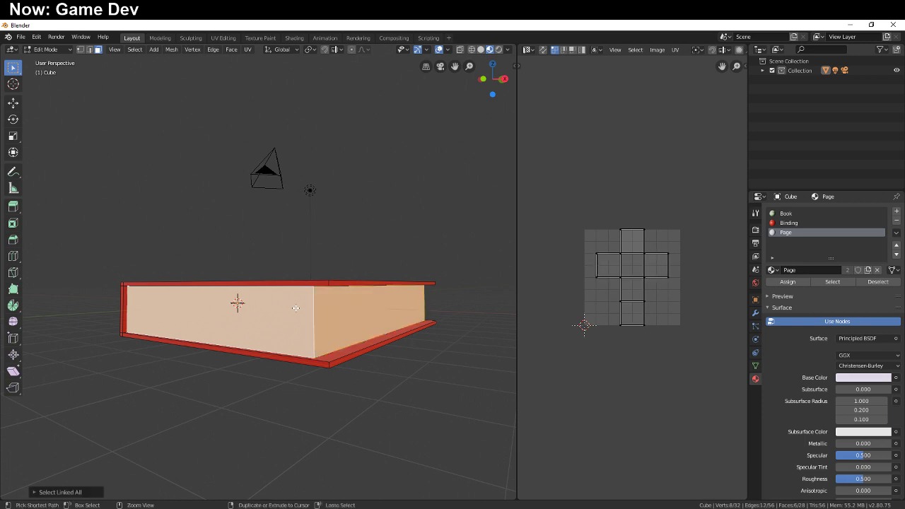
{"action": "middle_click_drag", "start_coordinate": [280, 297], "coordinate": [326, 422]}
{"action": "key", "text": "Tab"}
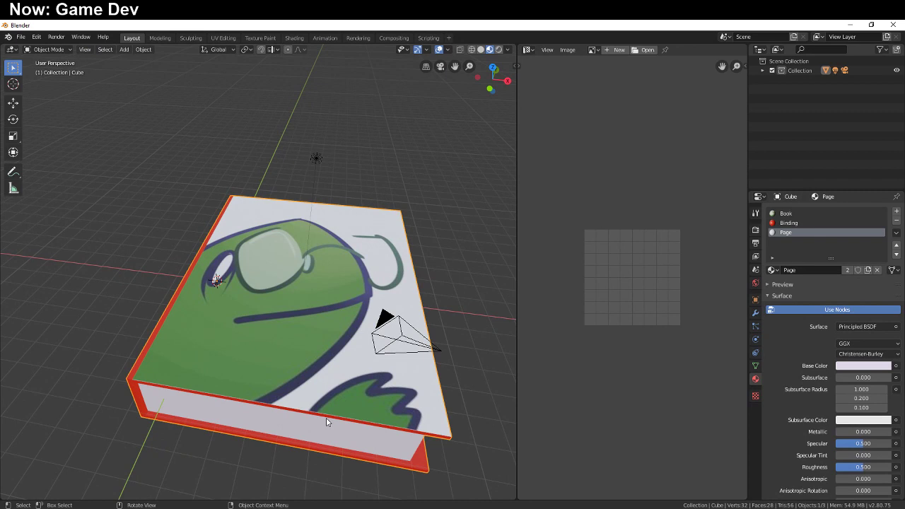